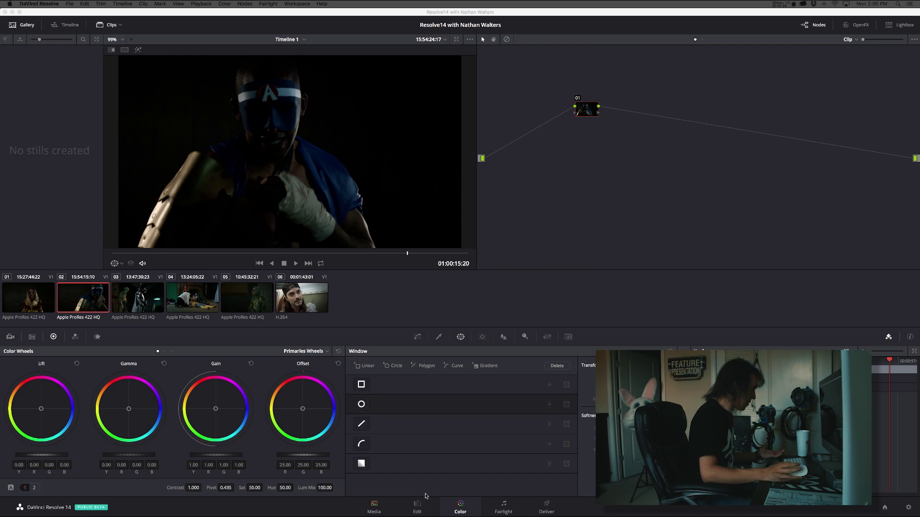
# Load clip 01, the woman in the red-and-gold costume, and reposition node 01.
pyautogui.click(21, 299)
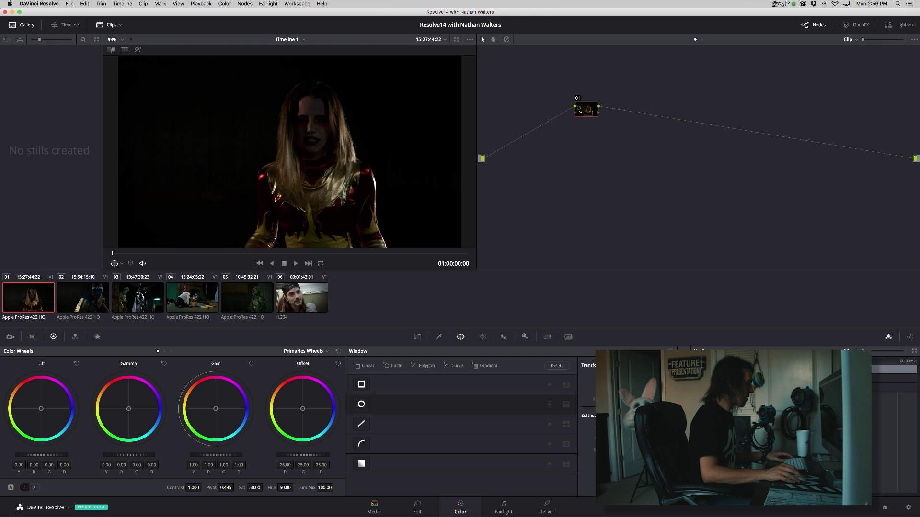
pyautogui.moveTo(579, 110); pyautogui.dragTo(544, 116)
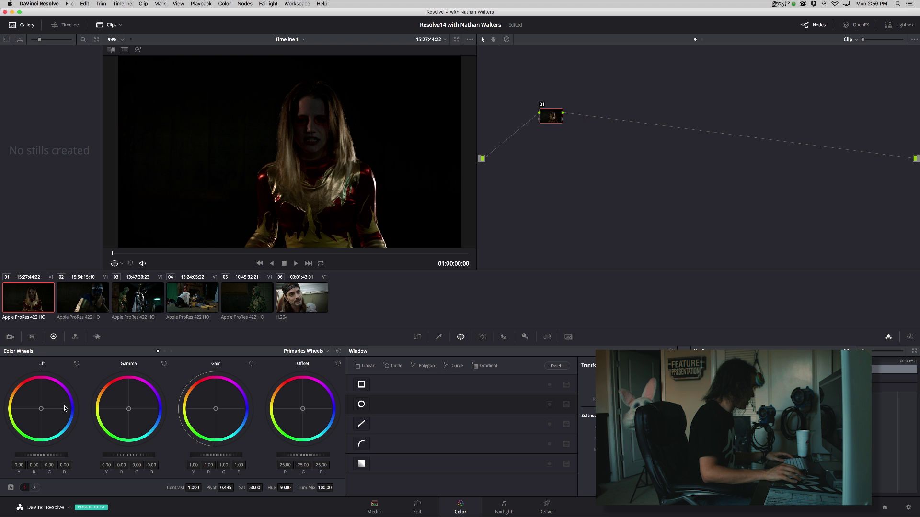
# Nudge clip 01's Lift (R −0.05, B 0.04) and Gamma (R 0.05, B −0.04) slightly.
pyautogui.moveTo(42, 409); pyautogui.dragTo(40, 415)
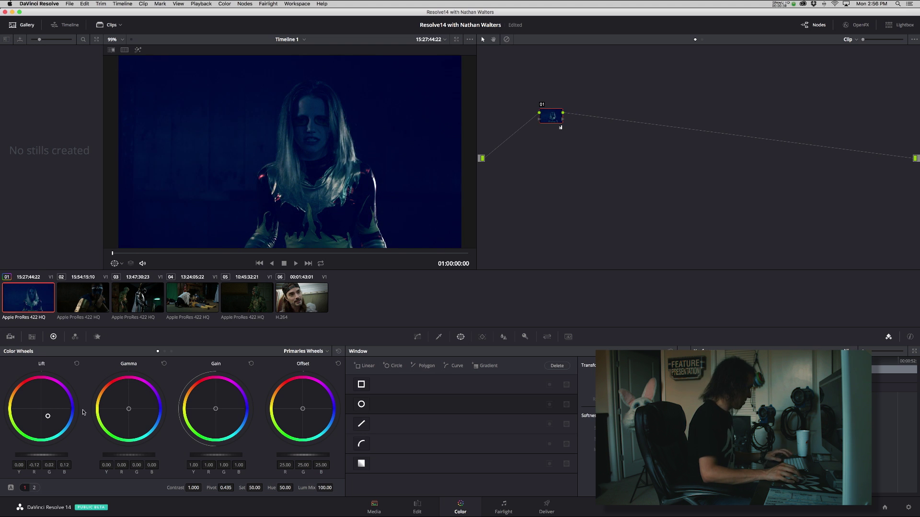
pyautogui.press('super+z')
pyautogui.press('super+z')
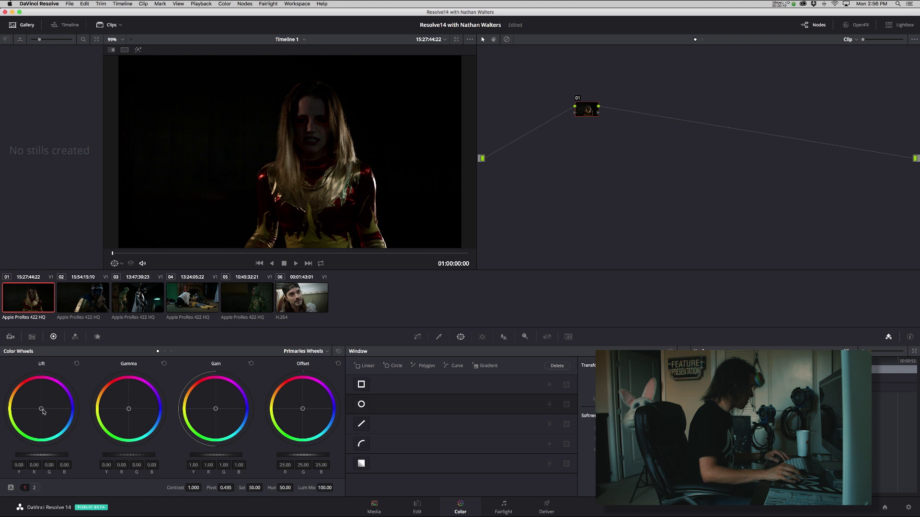
pyautogui.moveTo(41, 410); pyautogui.dragTo(42, 411)
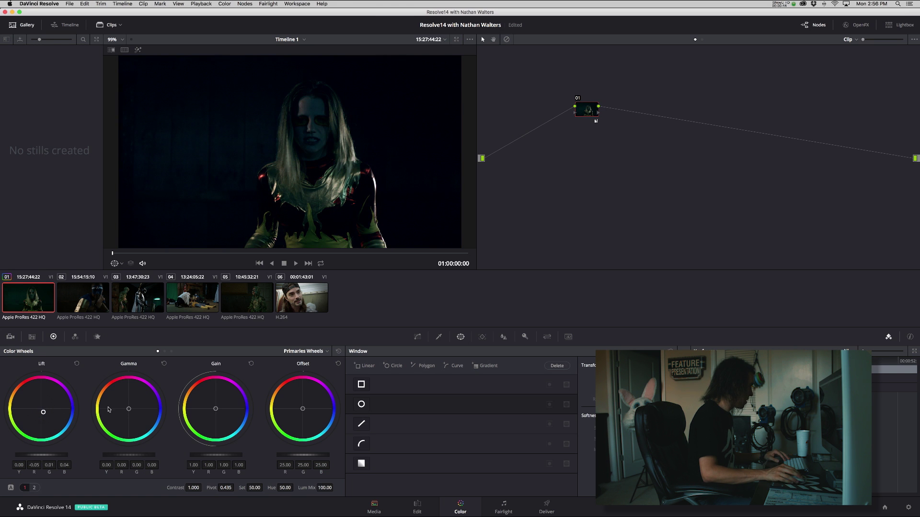
pyautogui.moveTo(127, 404); pyautogui.dragTo(124, 403)
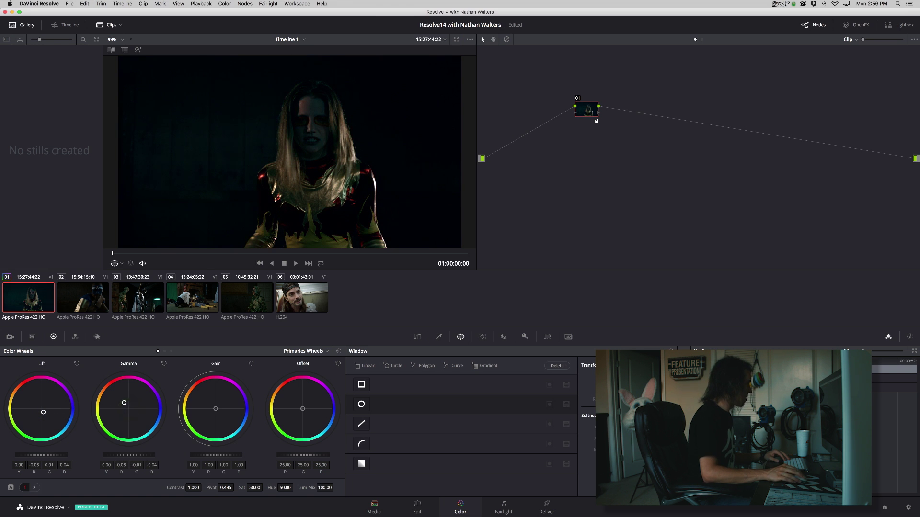
pyautogui.rightClick(297, 145)
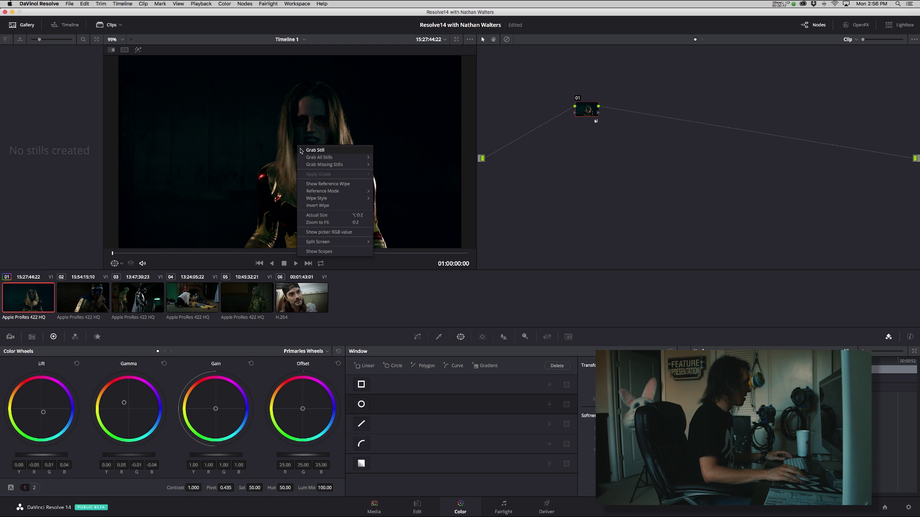
# Grab clip 01's grade as still 1.1.1 and apply it to clip 02.
pyautogui.click(301, 150)
pyautogui.click(85, 294)
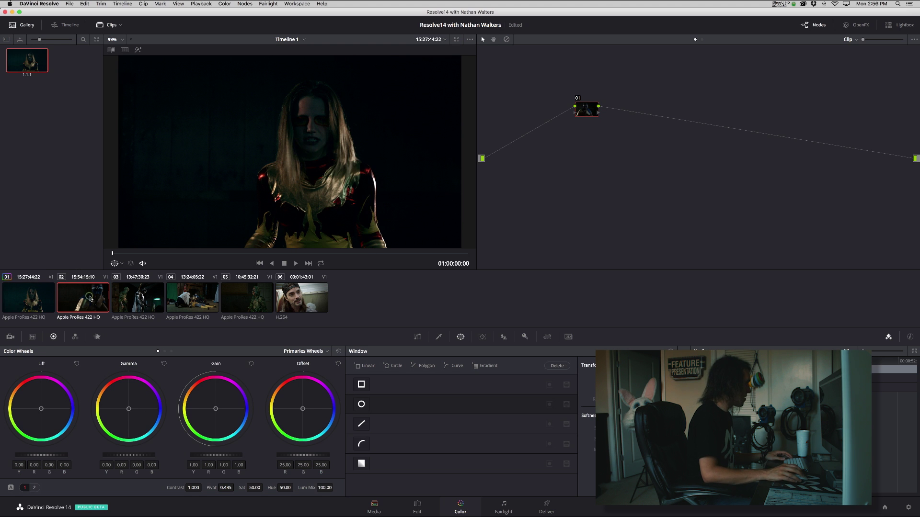
pyautogui.rightClick(28, 63)
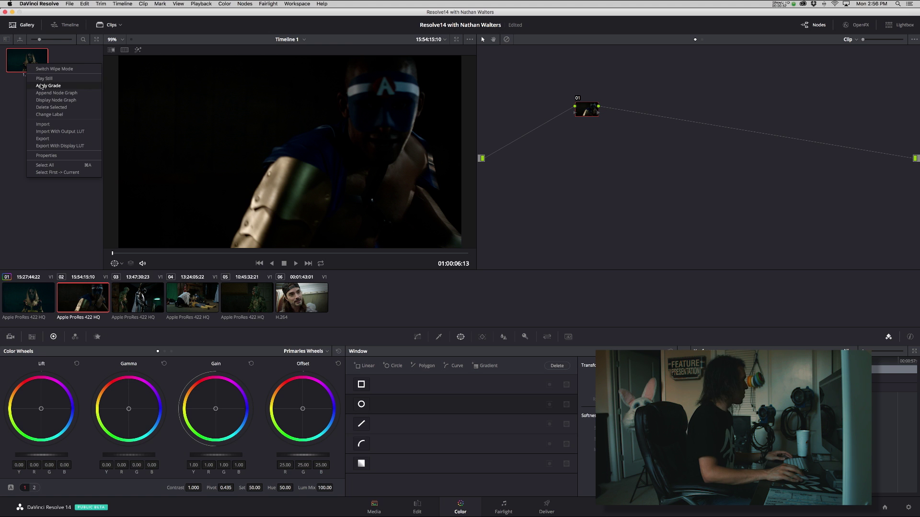
pyautogui.click(42, 86)
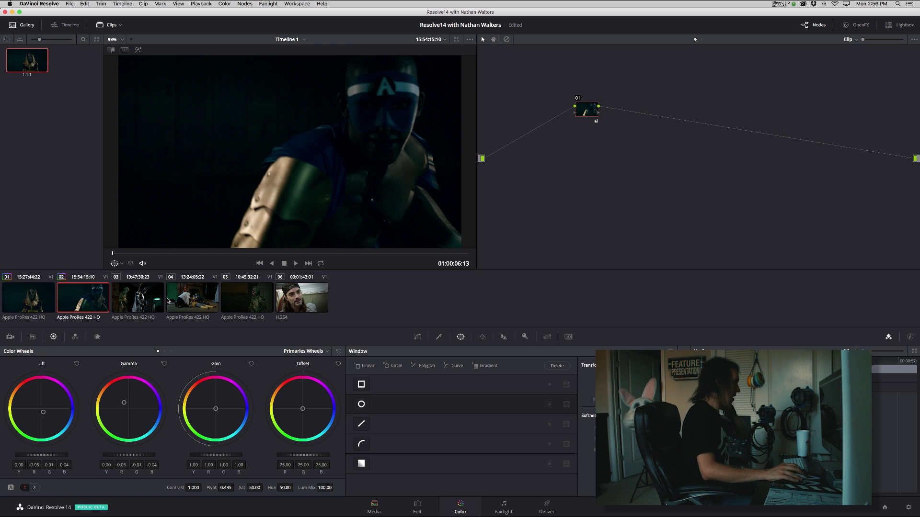
# Compare clips 01, 02 and 03, ending back on clip 01.
pyautogui.click(47, 294)
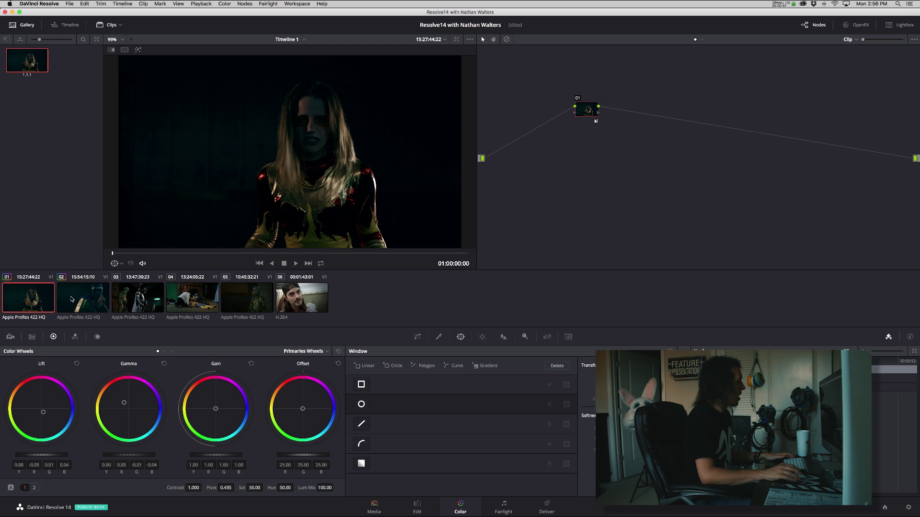
pyautogui.click(73, 300)
pyautogui.click(155, 298)
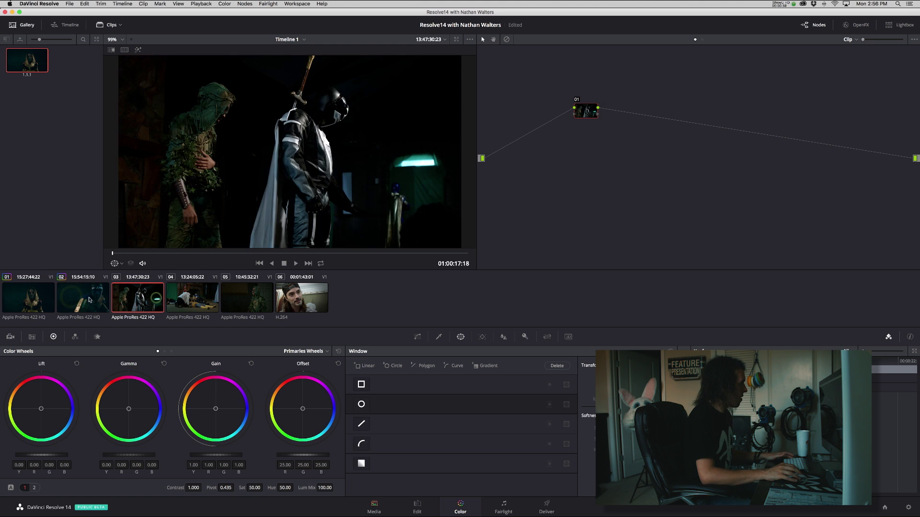
pyautogui.click(48, 298)
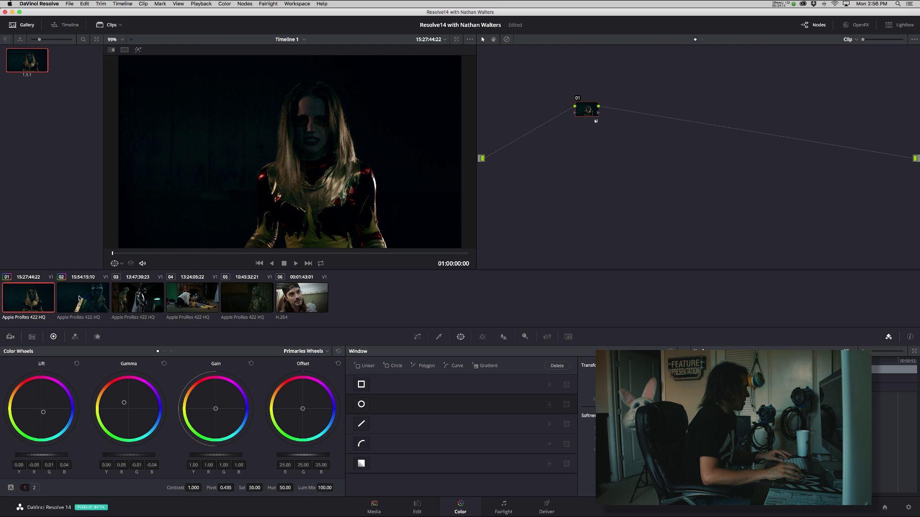
# Reset clip 02's node grade back to neutral.
pyautogui.rightClick(589, 115)
pyautogui.press('Escape')
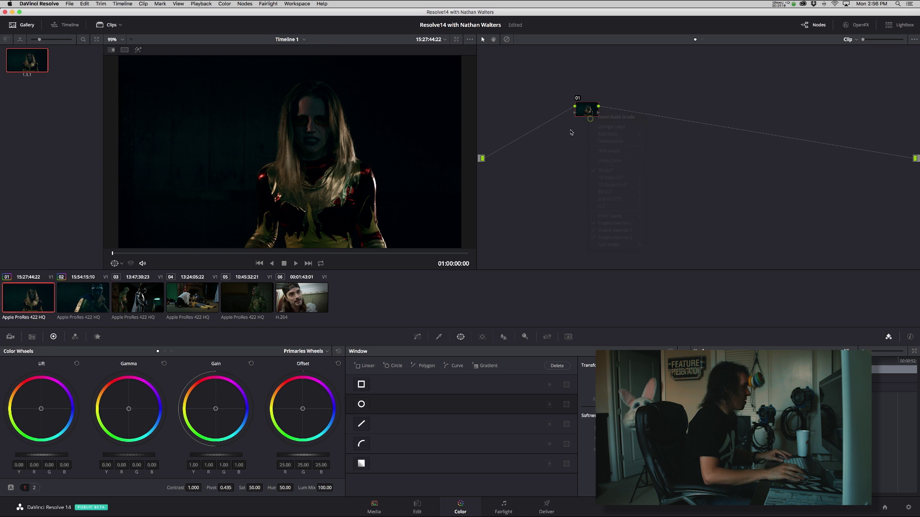
pyautogui.click(84, 307)
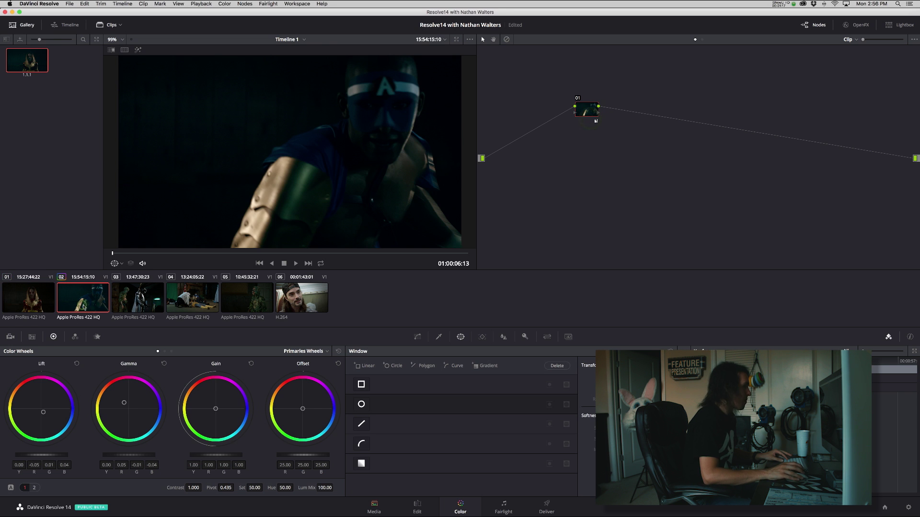
pyautogui.rightClick(596, 112)
pyautogui.click(599, 113)
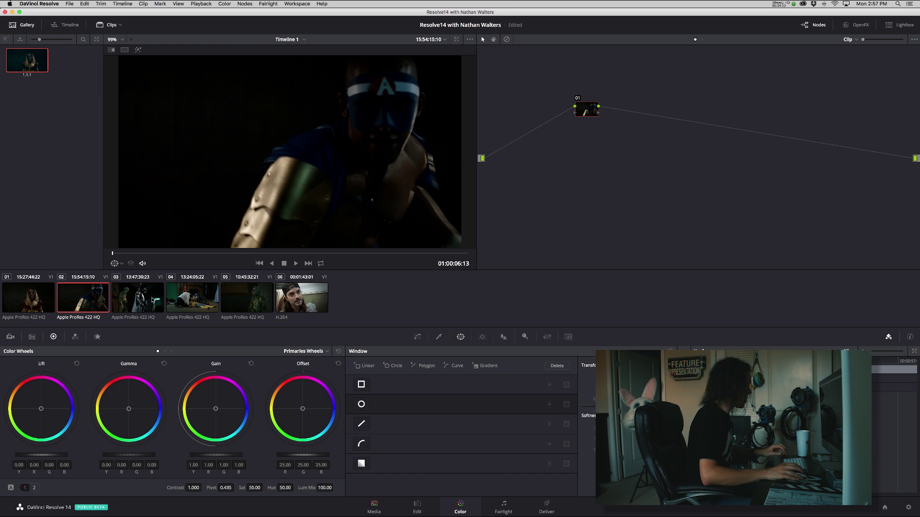
# Select clips 01 through 05 together in the clip strip.
pyautogui.click(30, 304)
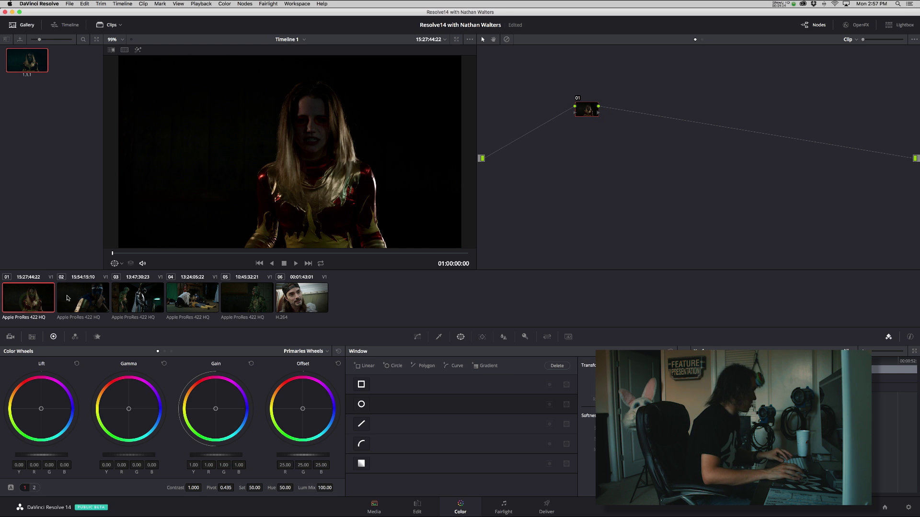
pyautogui.keyDown('shift'); pyautogui.click(88, 298); pyautogui.keyUp('shift')
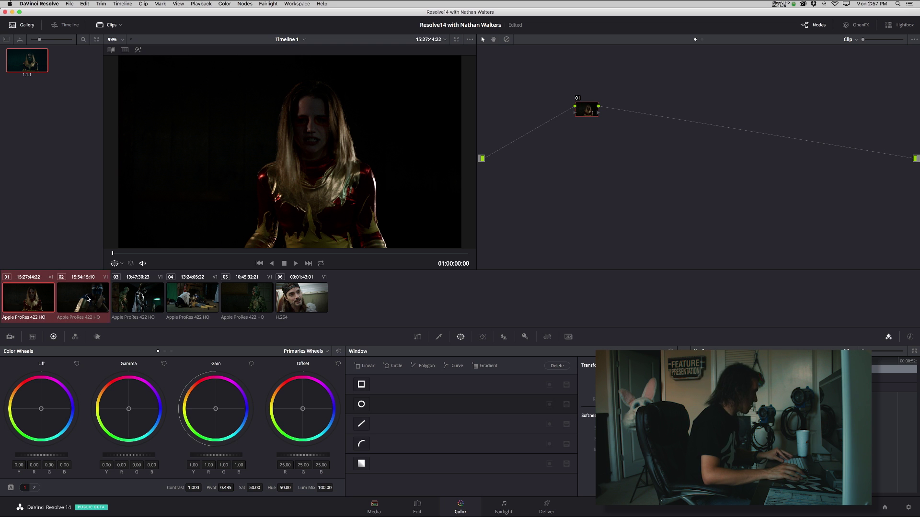
pyautogui.keyDown('shift'); pyautogui.click(126, 300); pyautogui.keyUp('shift')
pyautogui.keyDown('shift'); pyautogui.click(194, 301); pyautogui.keyUp('shift')
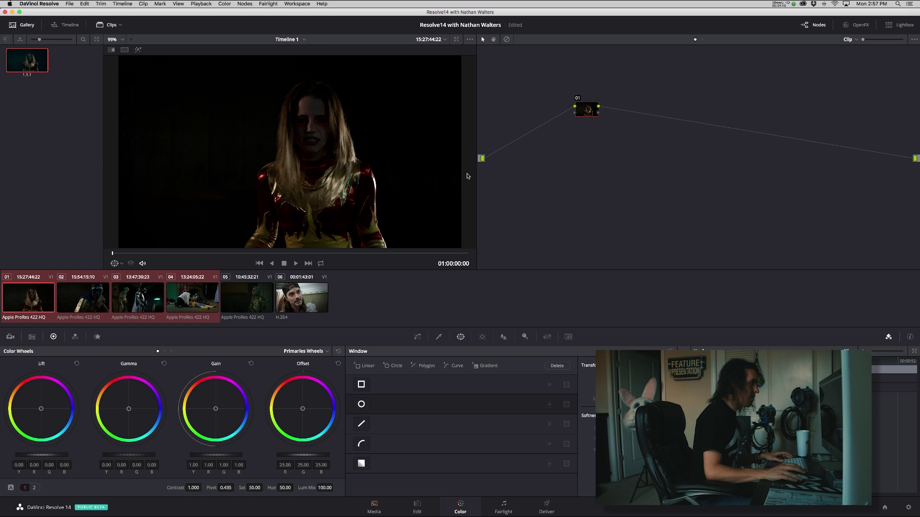
pyautogui.moveTo(580, 111); pyautogui.dragTo(506, 107)
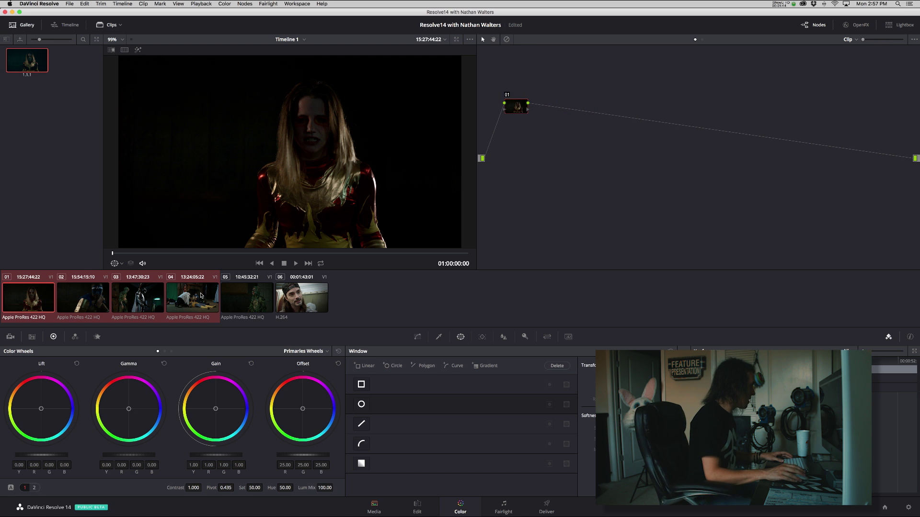
pyautogui.moveTo(208, 300); pyautogui.dragTo(229, 300)
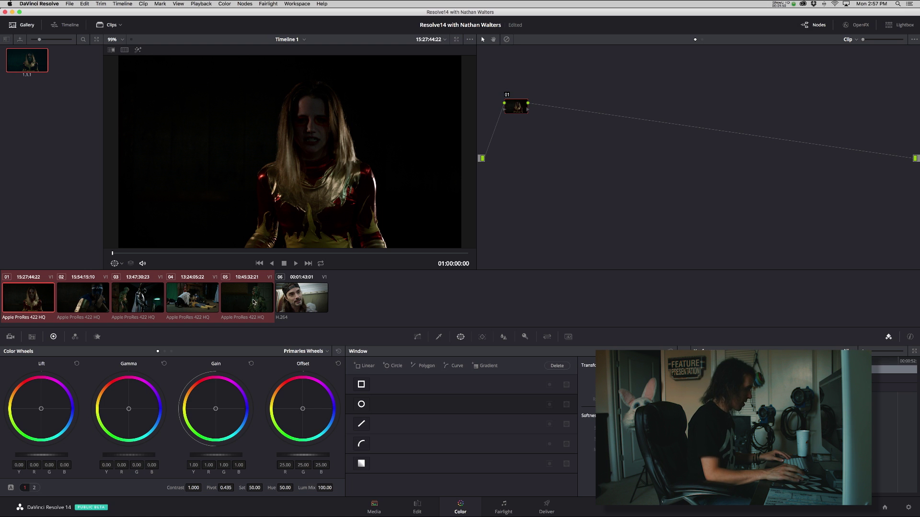
# Group the selected clips 01–05 as 'Cabin Int' and load clip 02.
pyautogui.rightClick(100, 309)
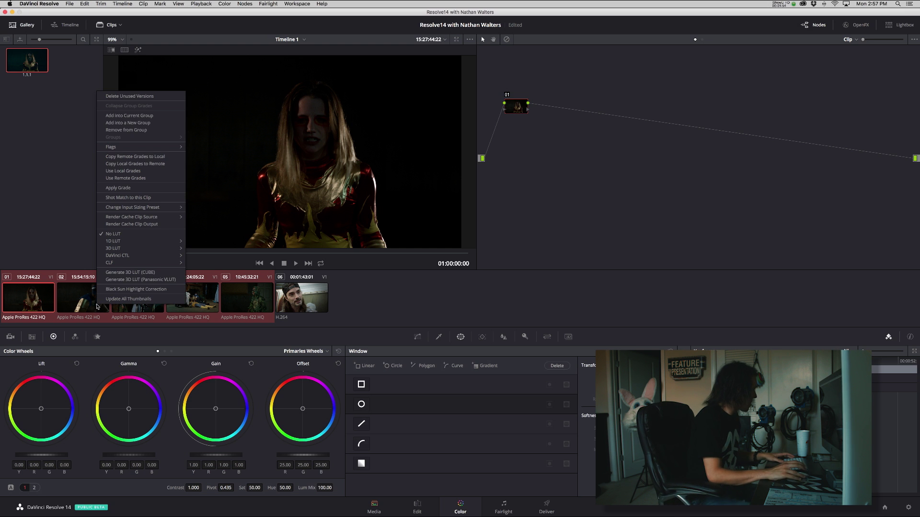
pyautogui.click(135, 123)
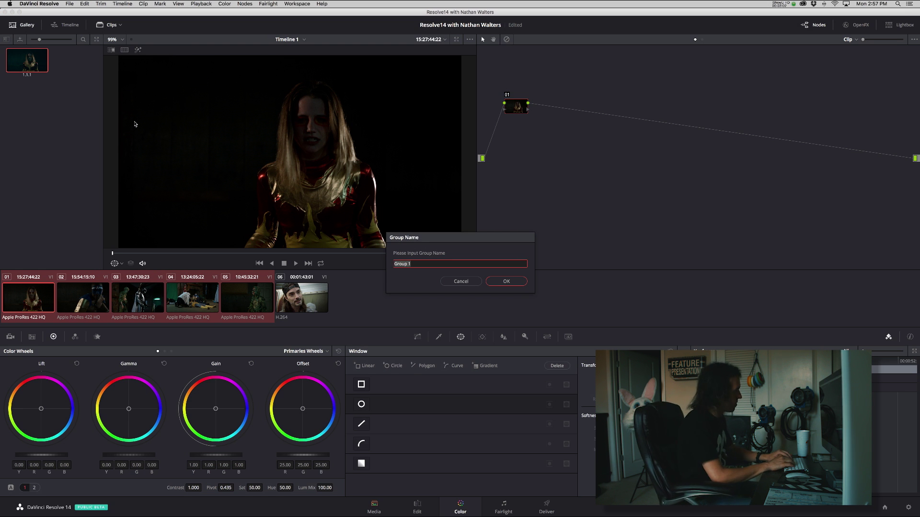
pyautogui.write('Cabin Int')
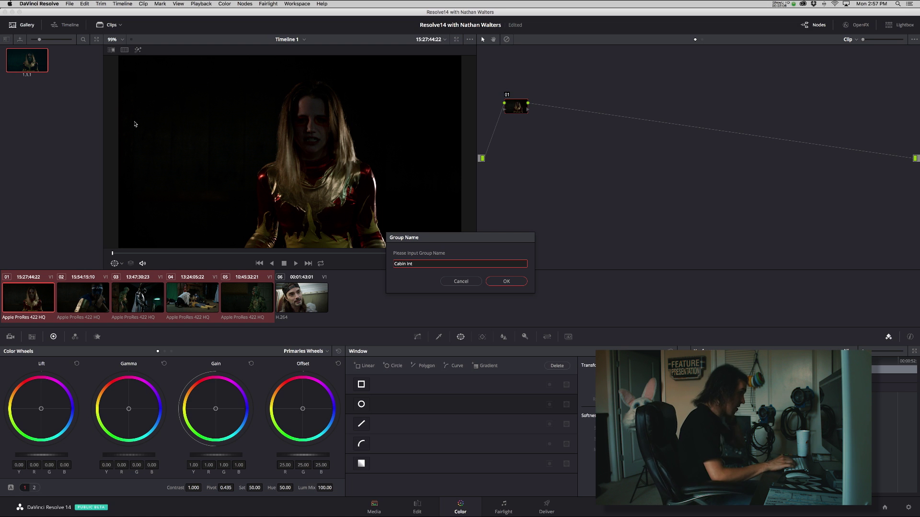
pyautogui.press('Return')
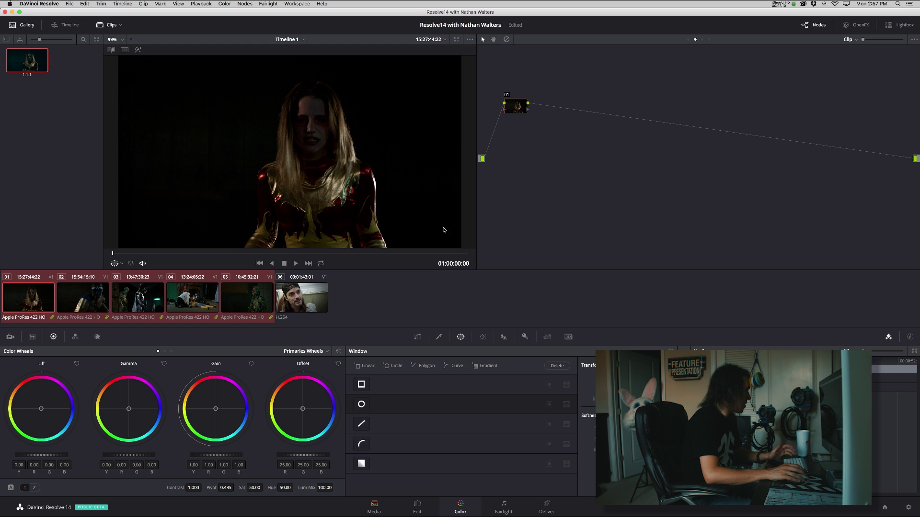
pyautogui.click(279, 293)
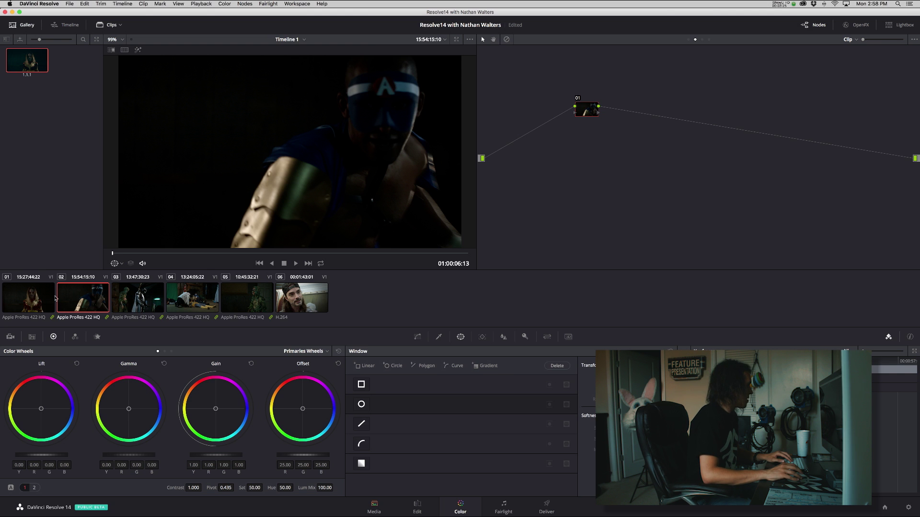
# Put clip 06 into a new group named 'Backyard'.
pyautogui.click(48, 297)
pyautogui.click(290, 303)
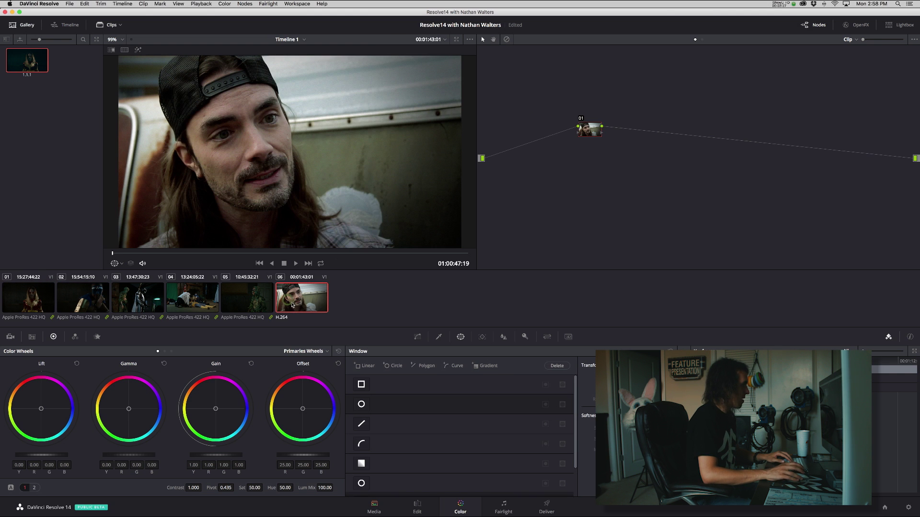
pyautogui.rightClick(301, 297)
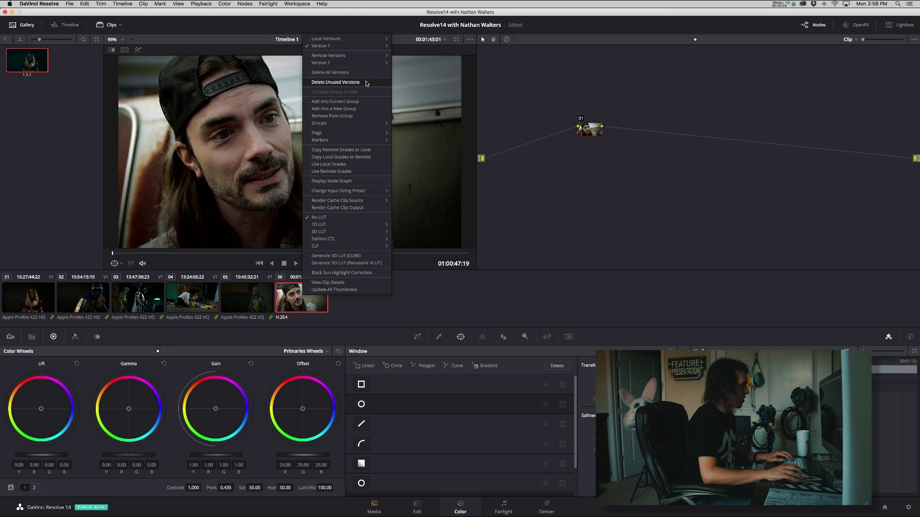
pyautogui.click(369, 109)
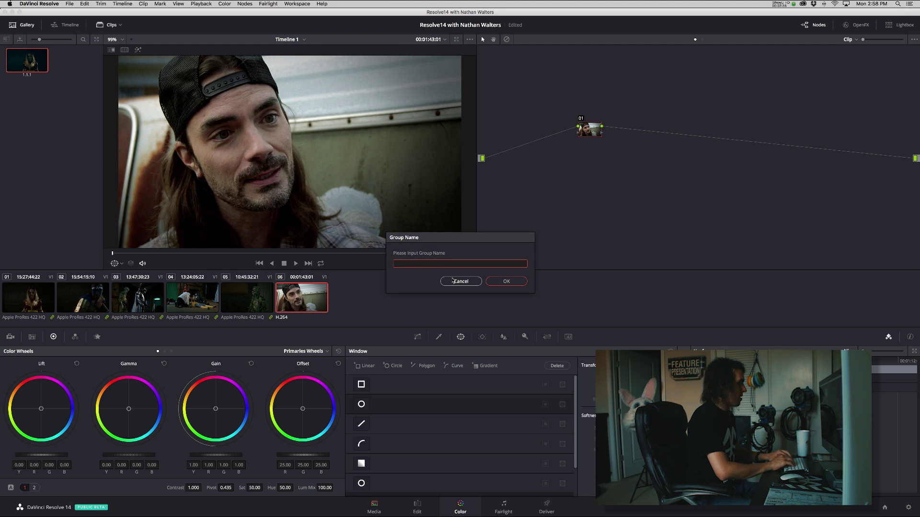
pyautogui.write('Backyar')
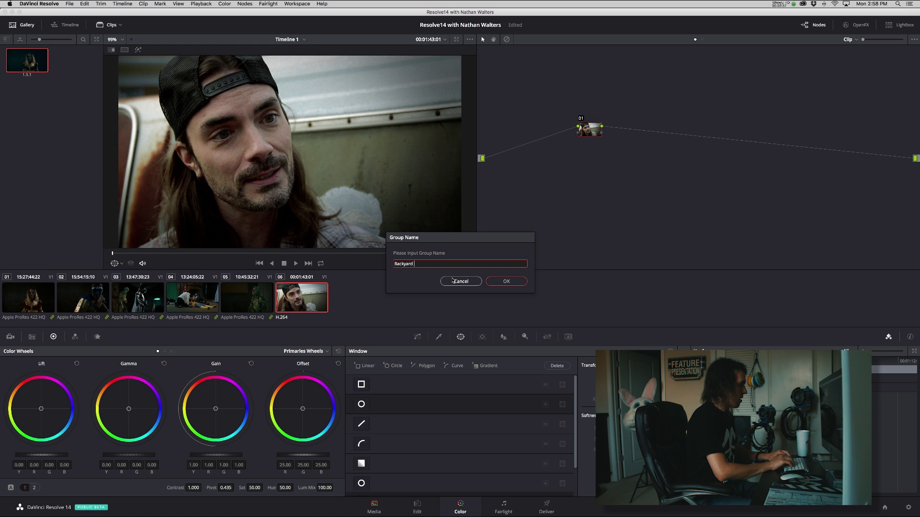
pyautogui.write('d')
pyautogui.press('Return')
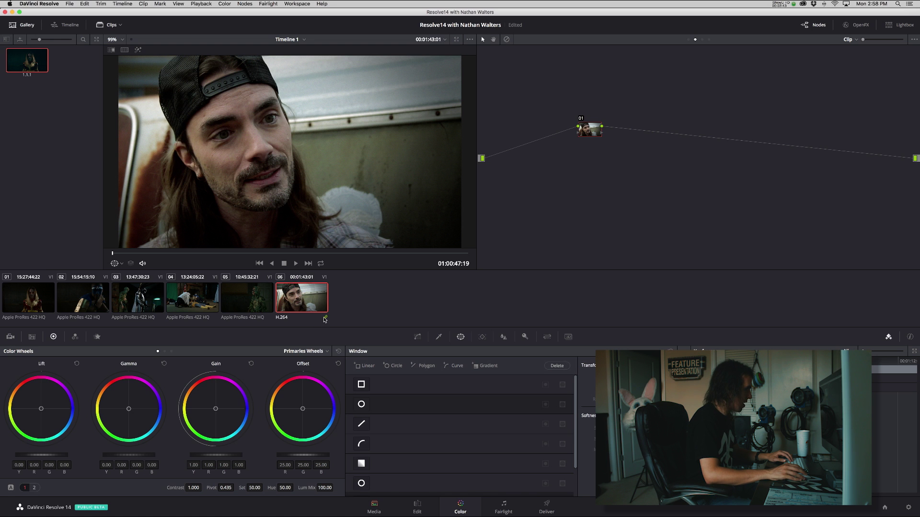
# Load clip 05, the camouflage-hooded figure, in the viewer.
pyautogui.click(247, 298)
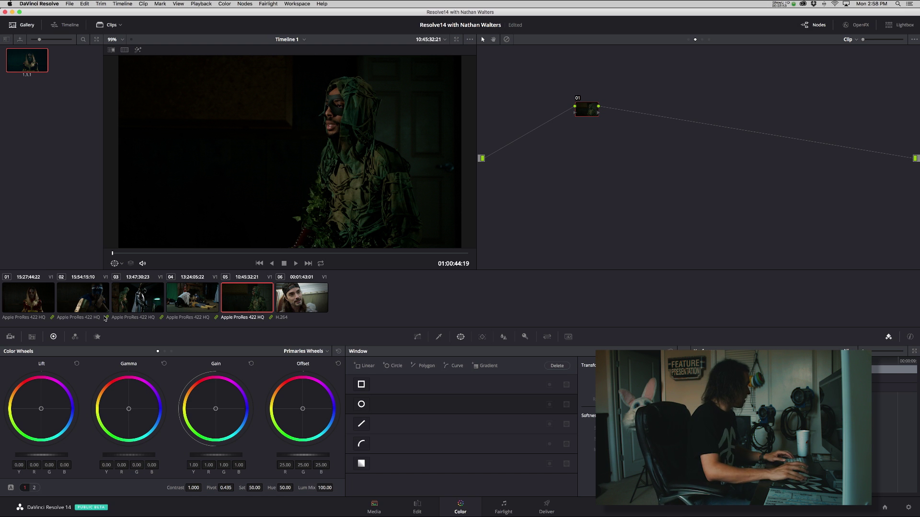
pyautogui.rightClick(242, 301)
pyautogui.click(285, 293)
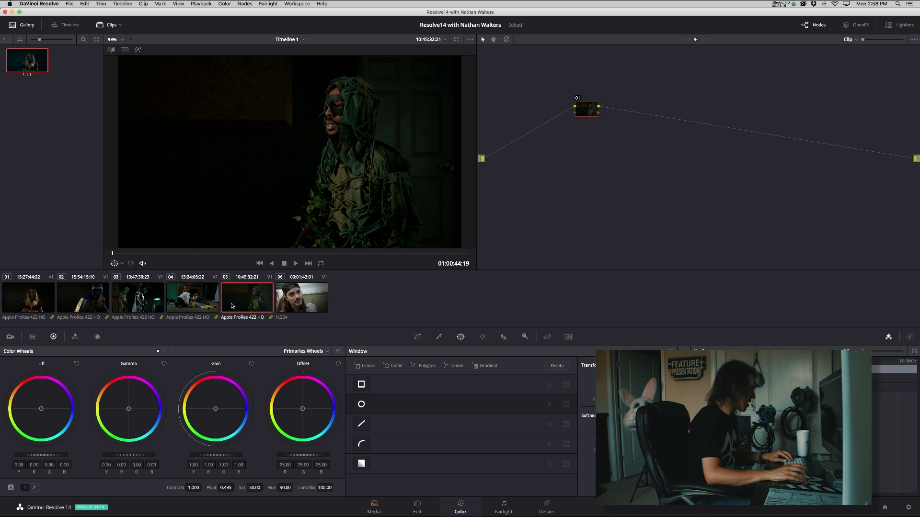
# Assign clip 05 to the Backyard Ext group.
pyautogui.rightClick(250, 301)
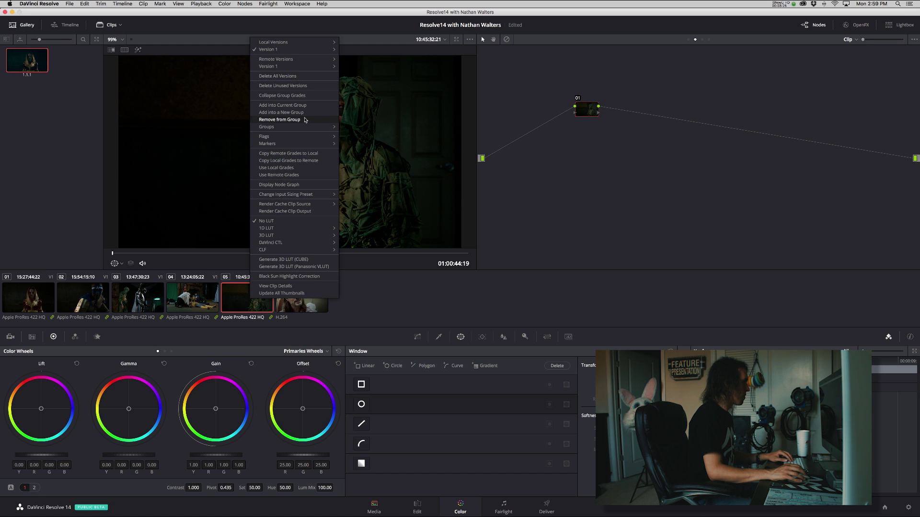
pyautogui.moveTo(303, 127)
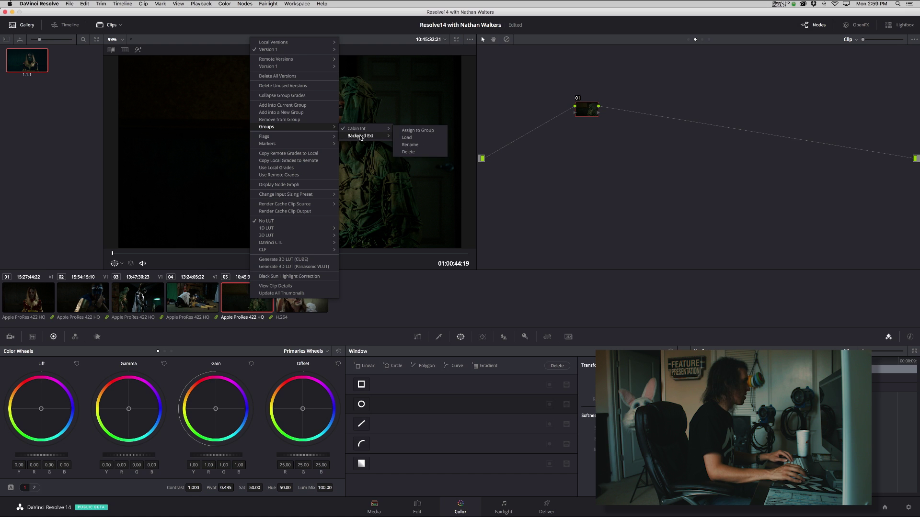
pyautogui.moveTo(362, 136)
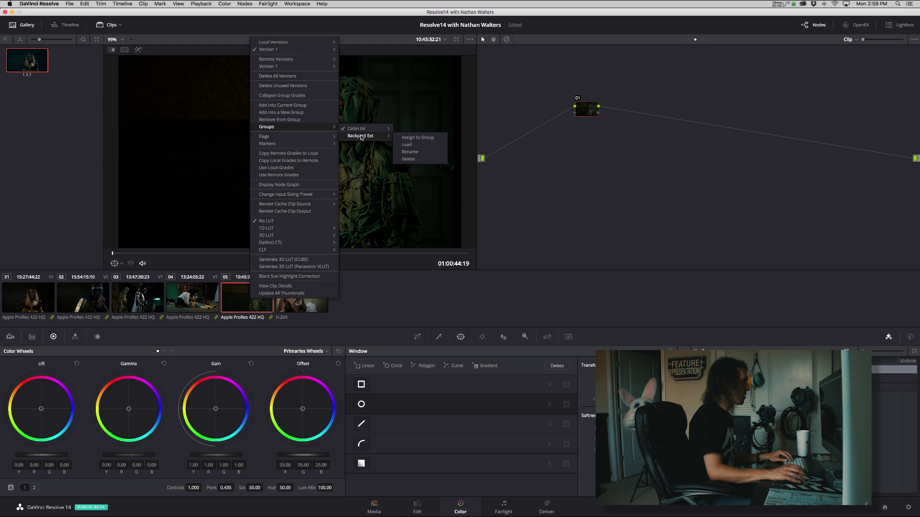
pyautogui.click(409, 139)
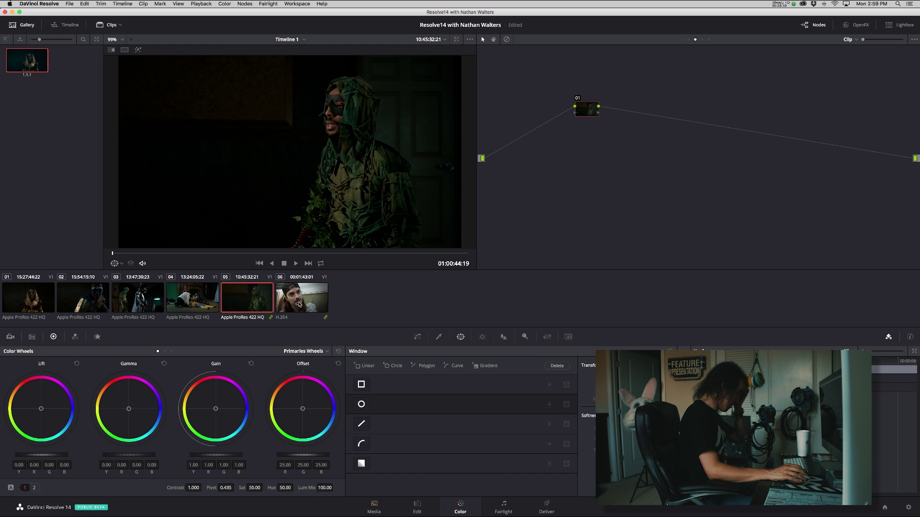
# Reassign clip 05 to the Cabin Int group, then bring up clip 04.
pyautogui.rightClick(266, 302)
pyautogui.moveTo(316, 128)
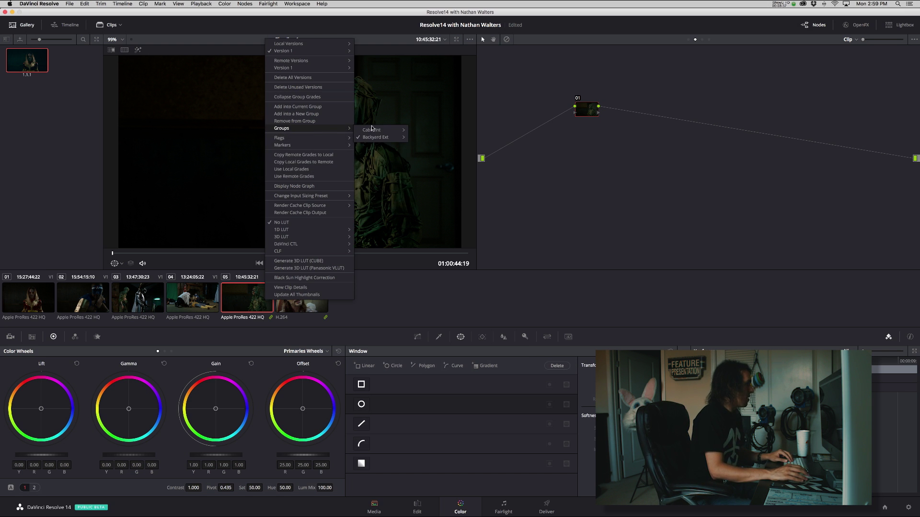
pyautogui.moveTo(385, 138)
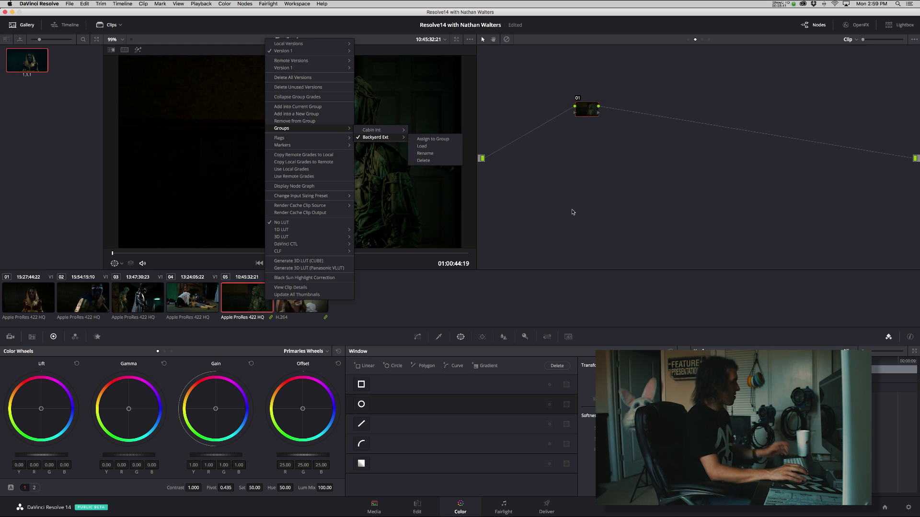
pyautogui.rightClick(238, 300)
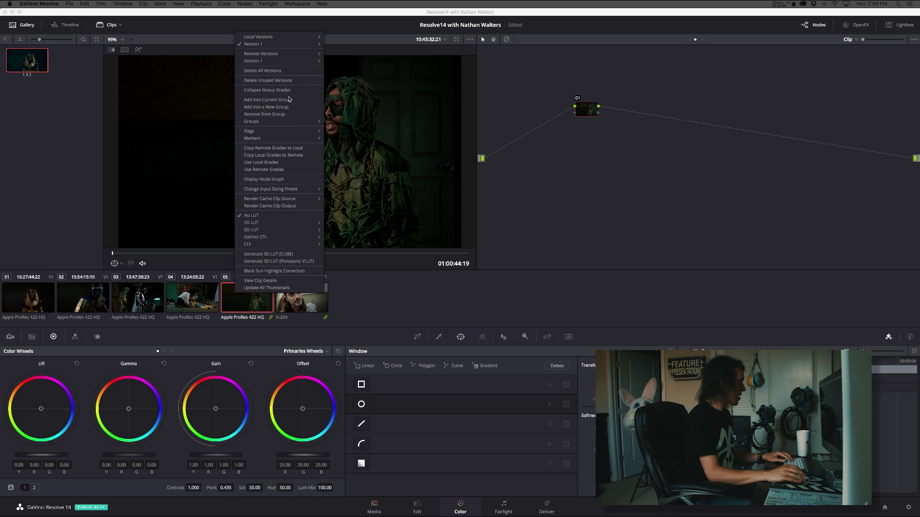
pyautogui.moveTo(287, 121)
pyautogui.moveTo(350, 124)
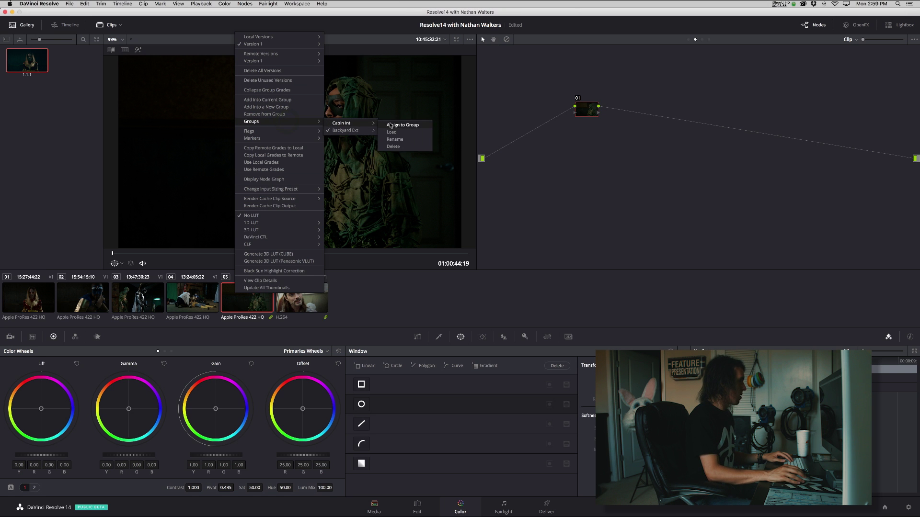
pyautogui.click(390, 126)
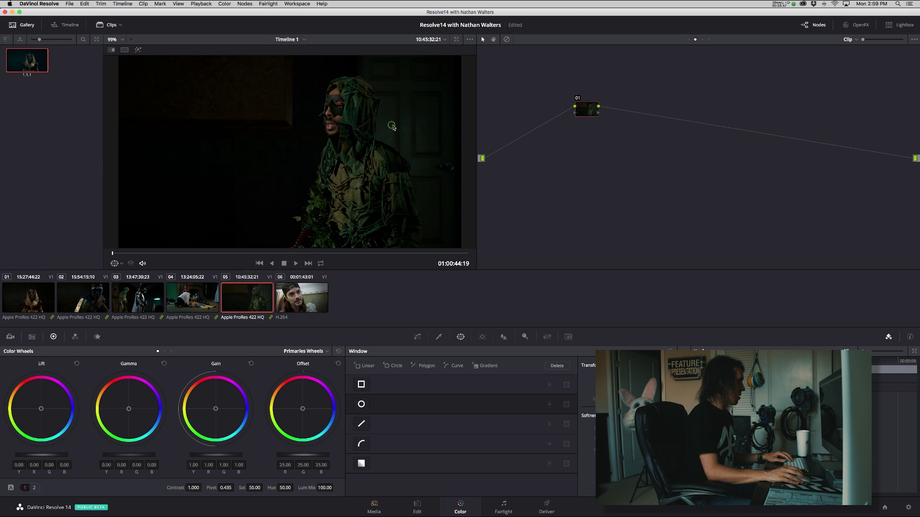
pyautogui.click(192, 301)
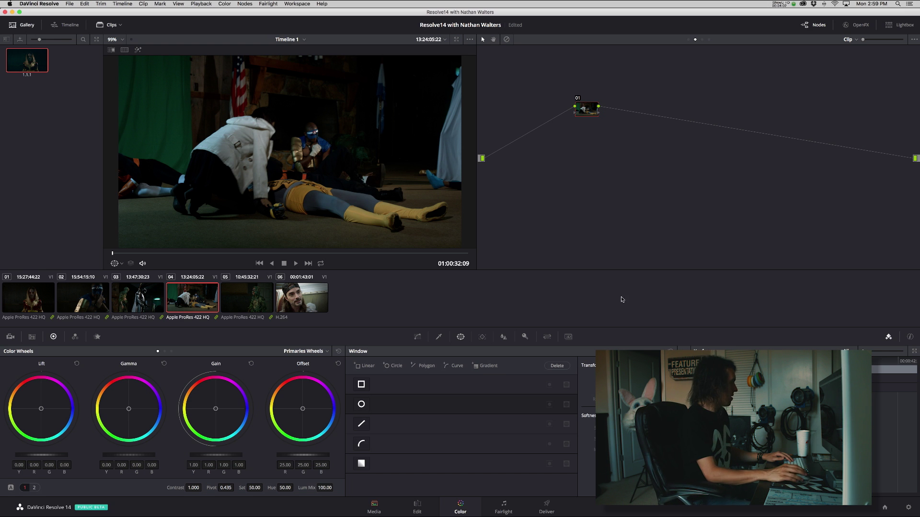
# Review clips 05 and 03, returning to clip 01.
pyautogui.click(29, 293)
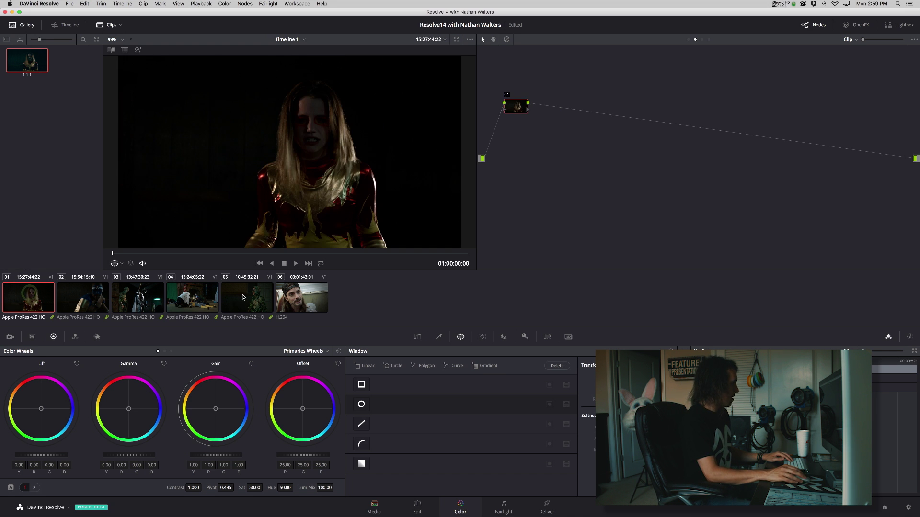
pyautogui.click(242, 296)
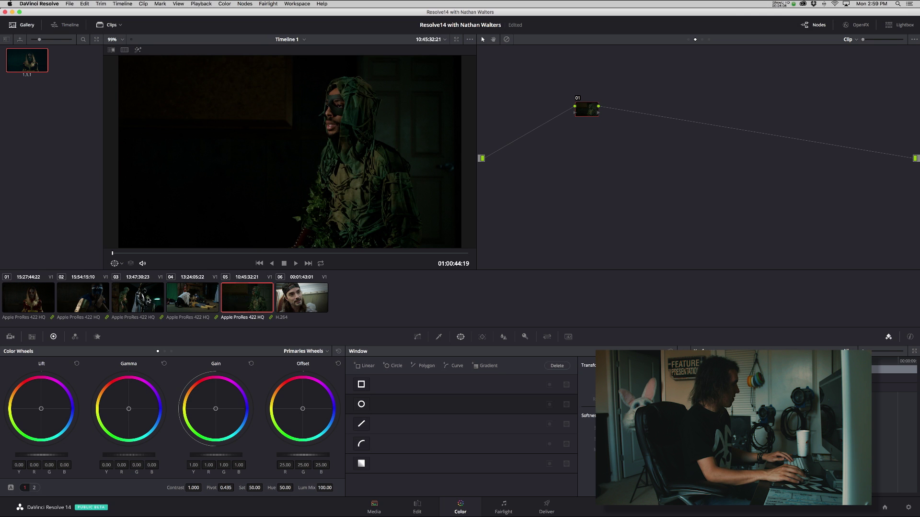
pyautogui.click(149, 300)
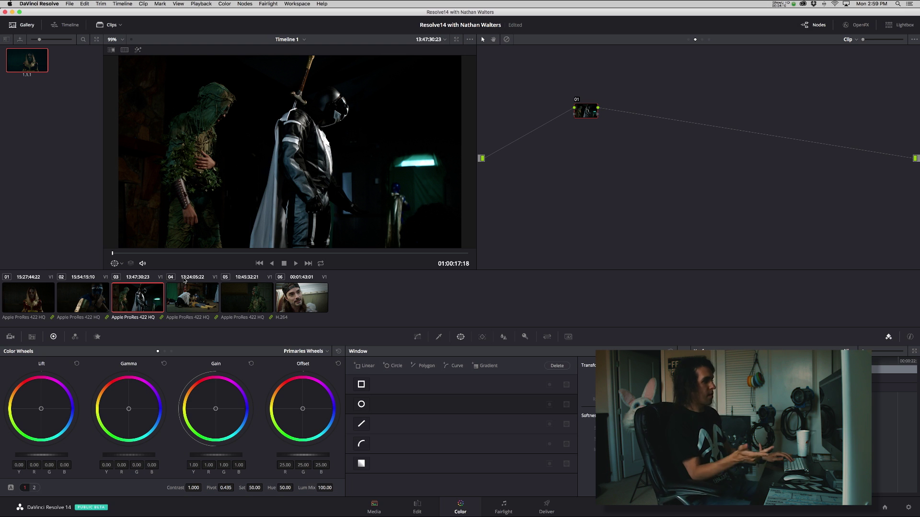
pyautogui.click(47, 295)
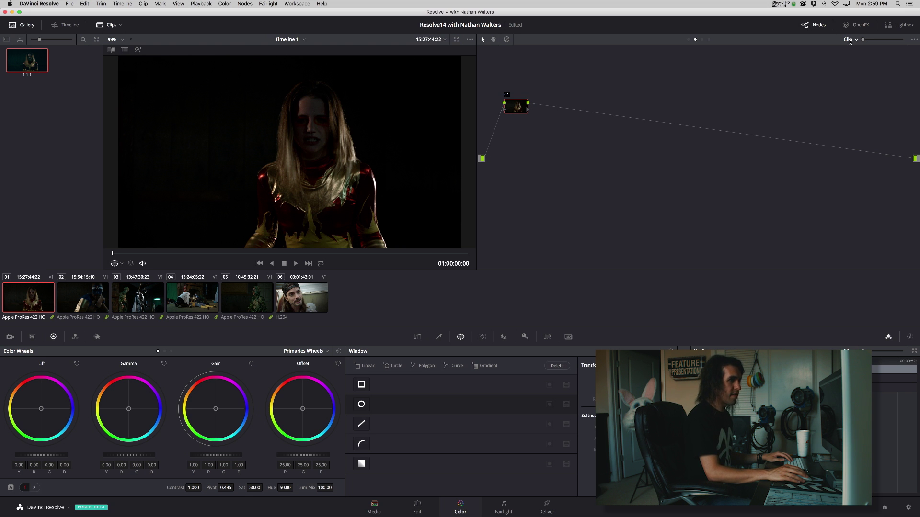
# Keep the node graph at Clip level and select clips 01 through 05.
pyautogui.click(849, 40)
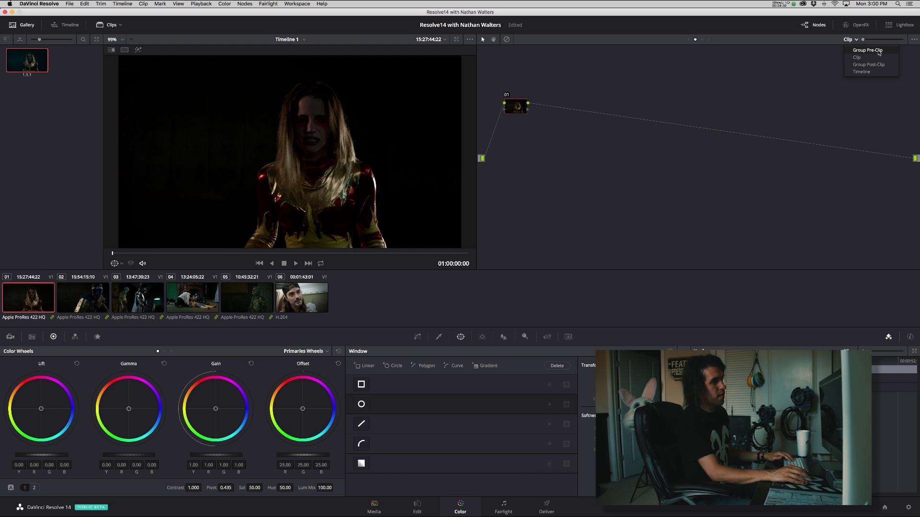
pyautogui.click(687, 84)
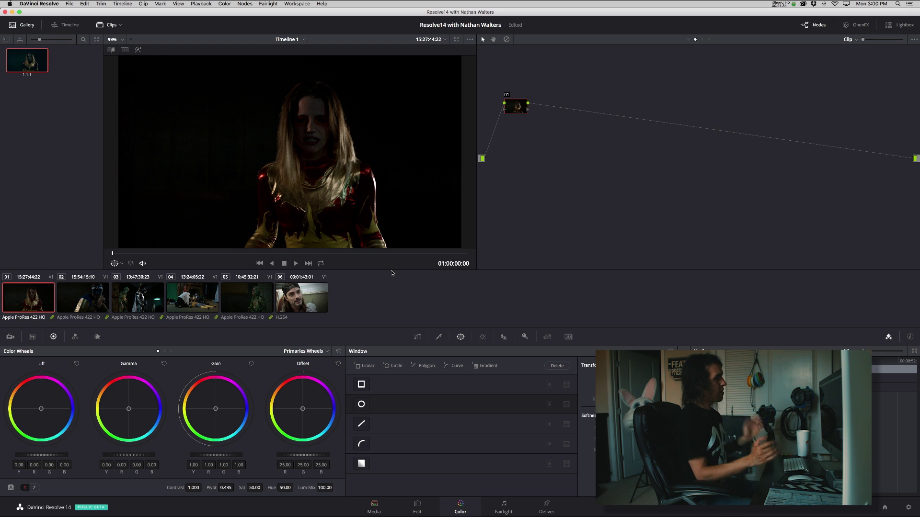
pyautogui.click(849, 40)
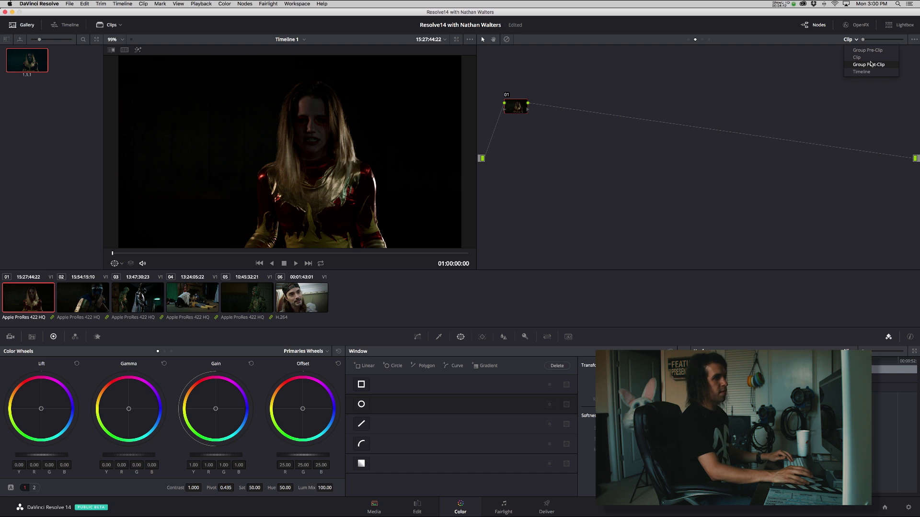
pyautogui.press('Escape')
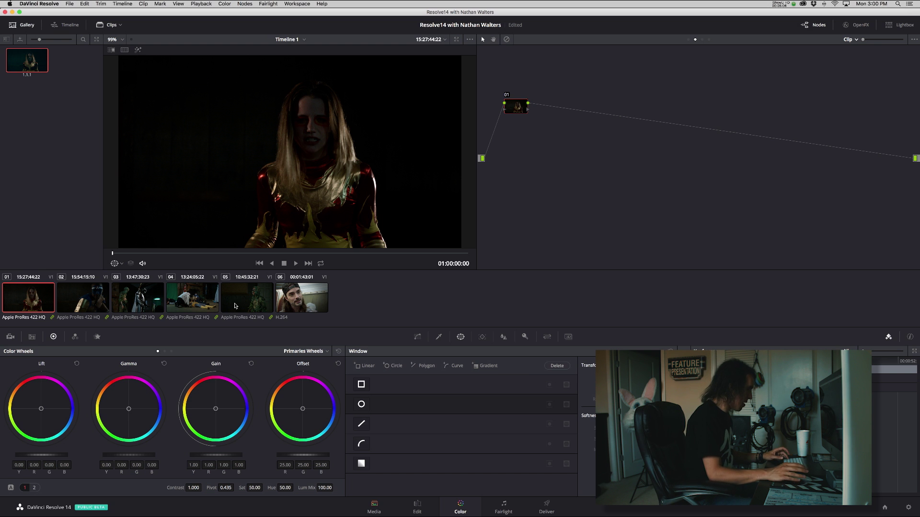
pyautogui.keyDown('shift'); pyautogui.click(239, 303); pyautogui.keyUp('shift')
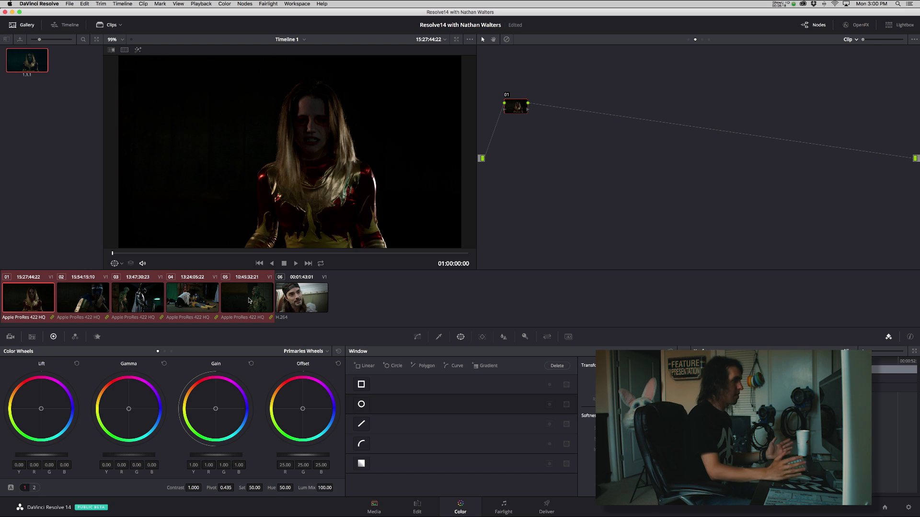
# Move node 01 left in the Group Pre-Clip tree, then return to the Clip level.
pyautogui.click(852, 41)
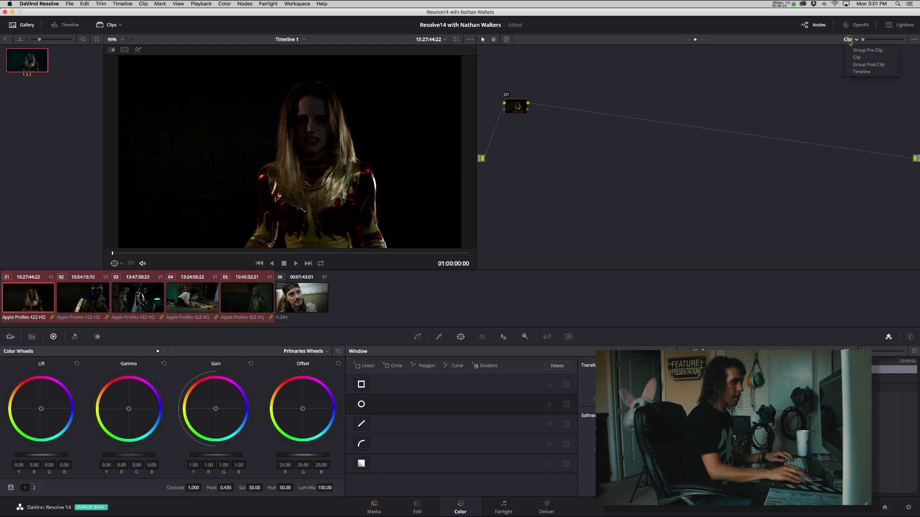
pyautogui.click(853, 50)
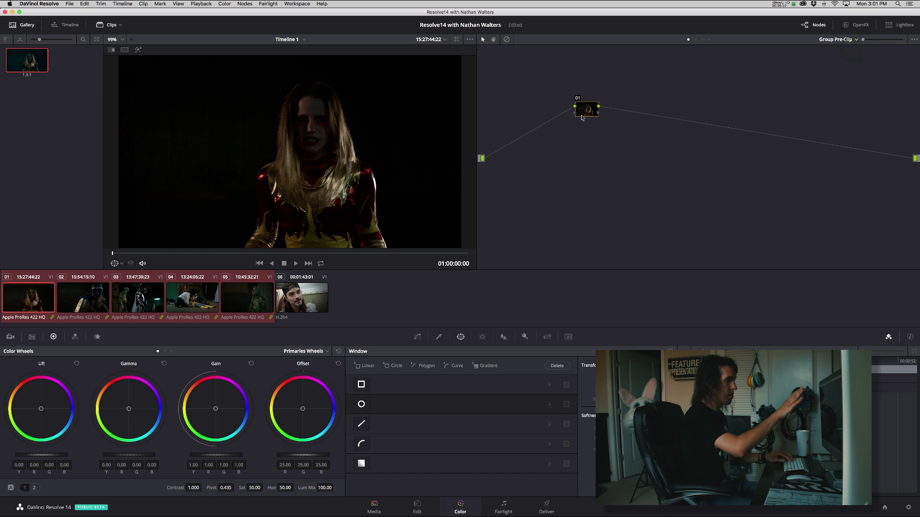
pyautogui.moveTo(582, 115); pyautogui.dragTo(512, 108)
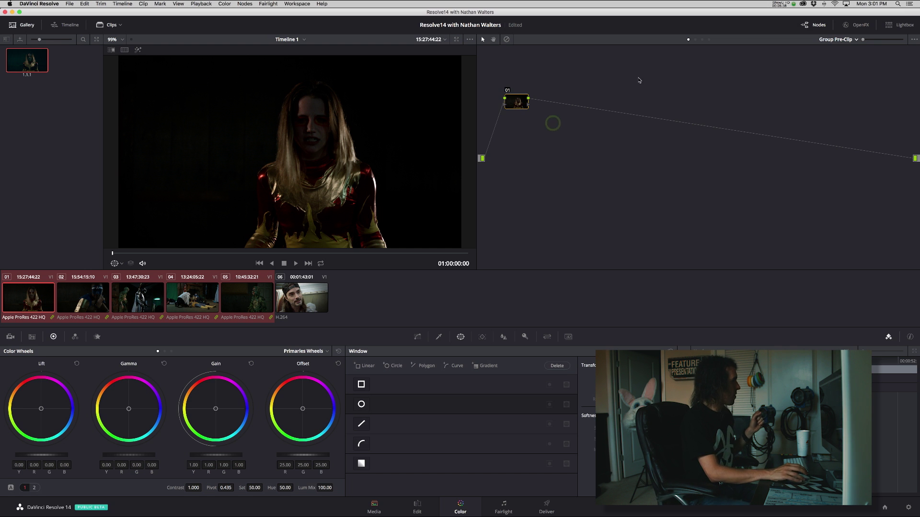
pyautogui.click(841, 40)
pyautogui.click(842, 57)
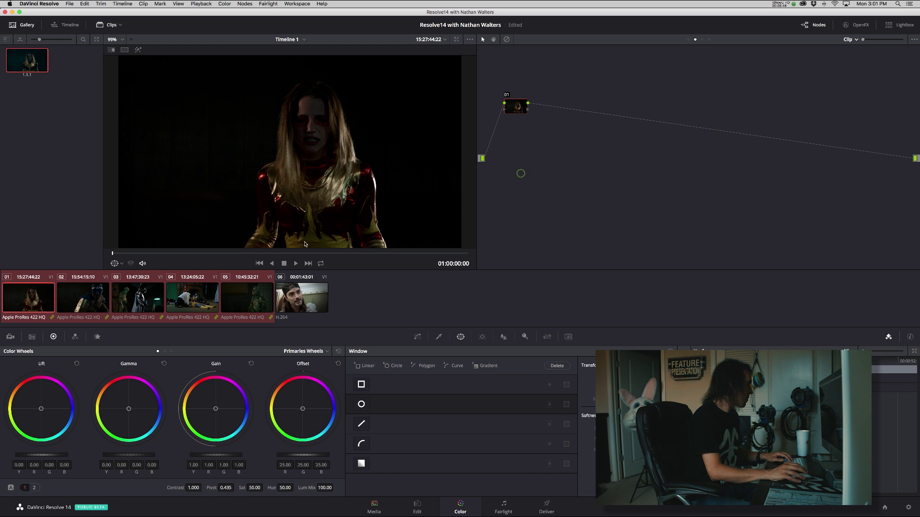
# Browse clips 03 through 05, then settle on clip 02.
pyautogui.click(136, 298)
pyautogui.click(184, 300)
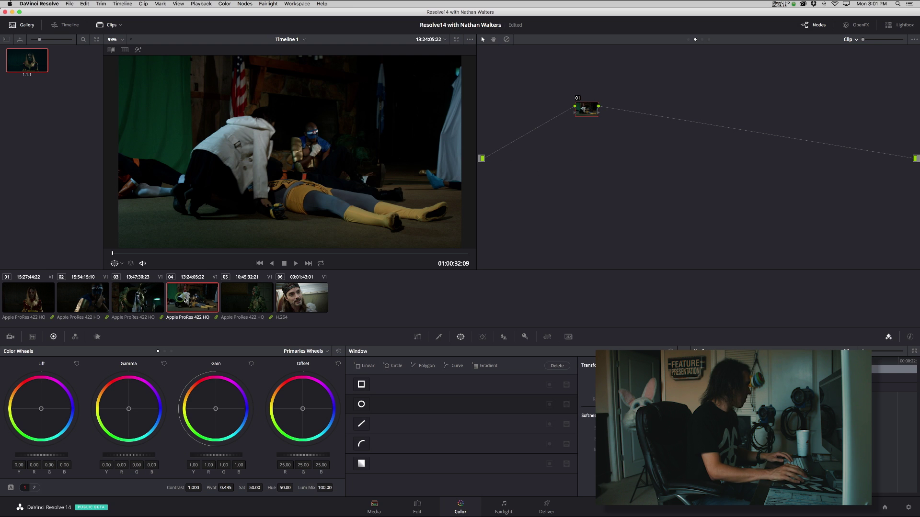
pyautogui.click(233, 300)
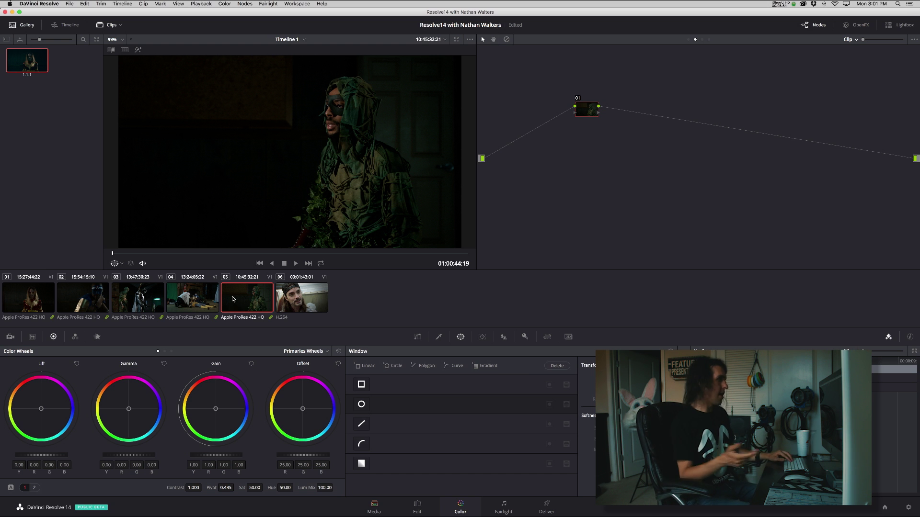
pyautogui.click(200, 291)
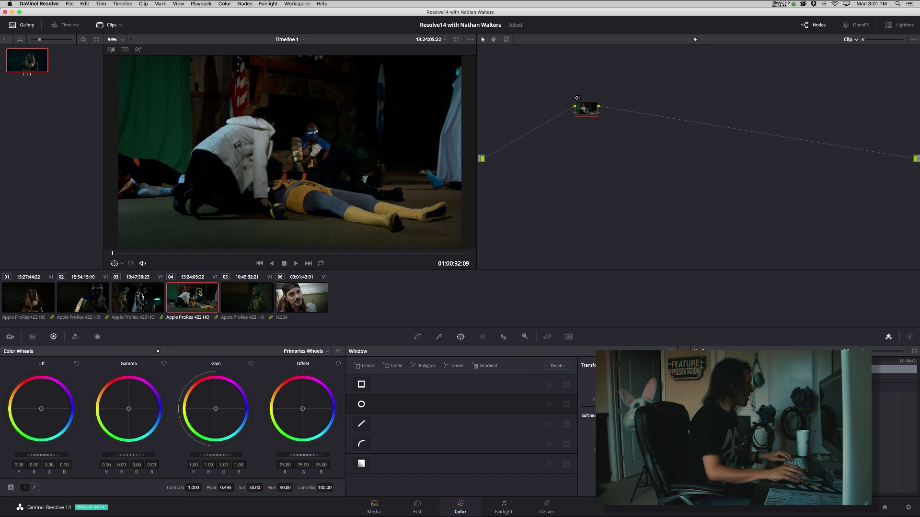
pyautogui.click(162, 293)
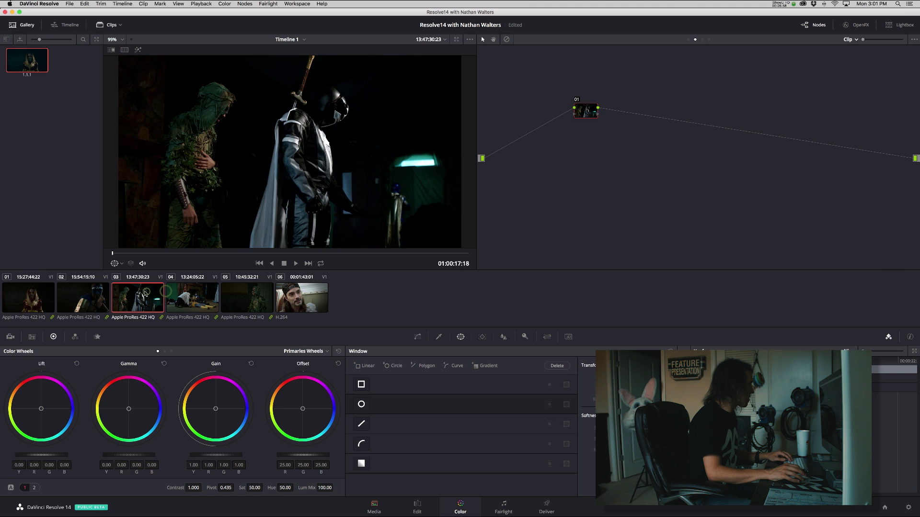
pyautogui.click(93, 297)
pyautogui.press('Up')
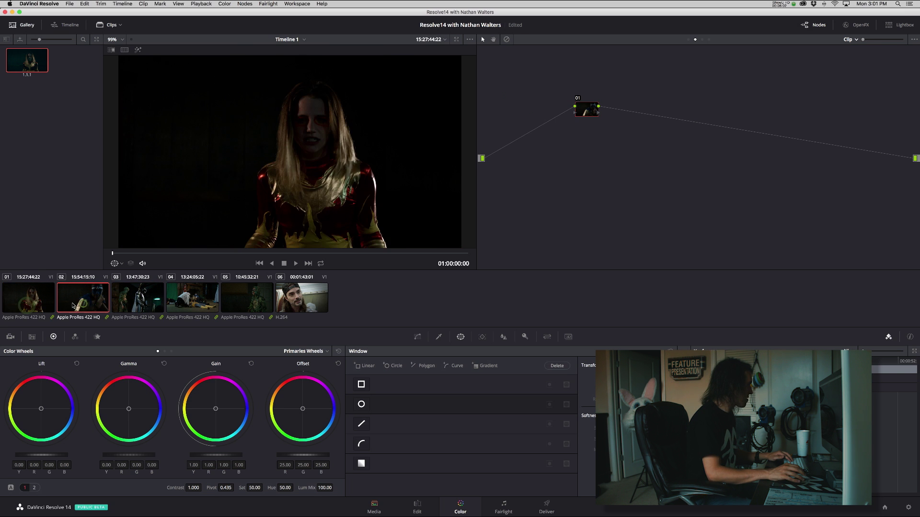
pyautogui.click(84, 305)
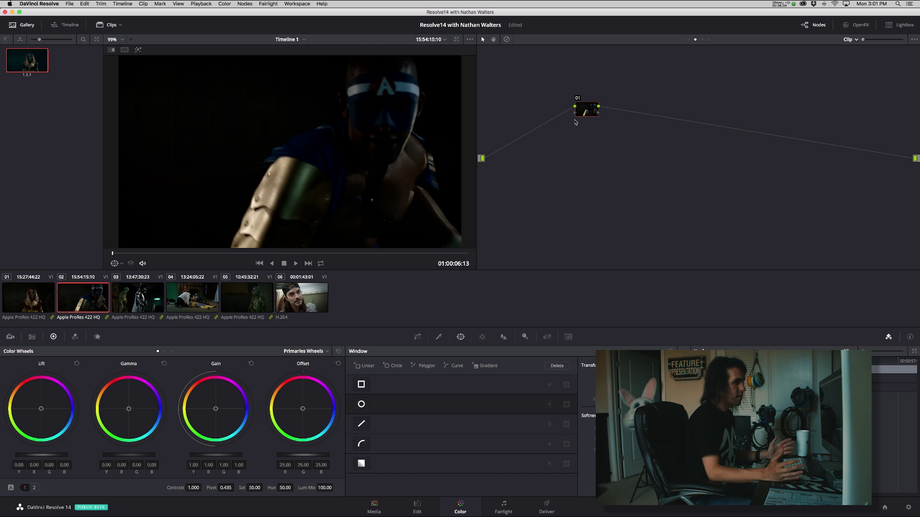
# Raise the Gamma master to 0.02 on clip 02 and clip 01.
pyautogui.moveTo(582, 110); pyautogui.dragTo(554, 112)
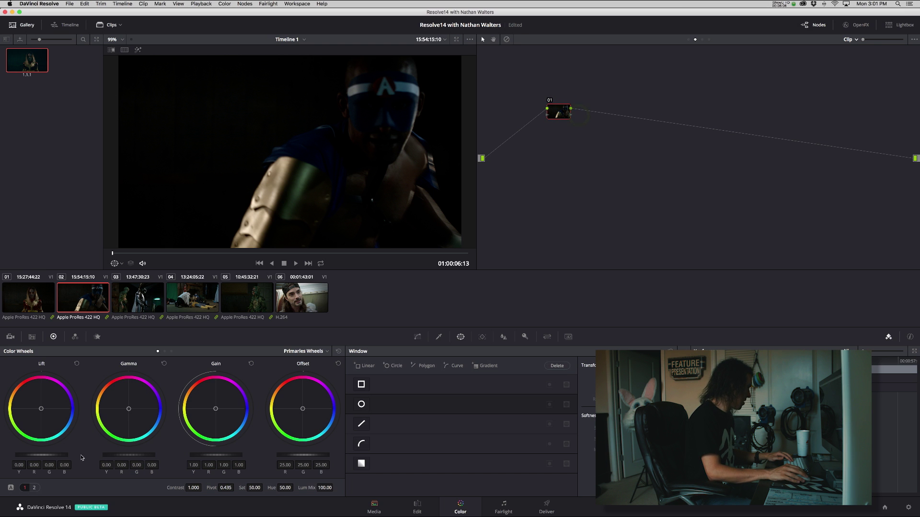
pyautogui.moveTo(116, 458); pyautogui.dragTo(115, 455)
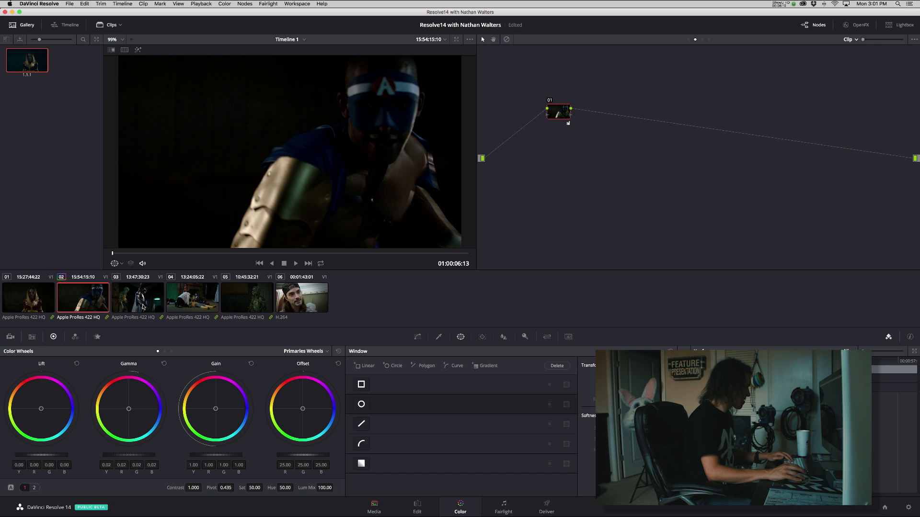
pyautogui.click(43, 296)
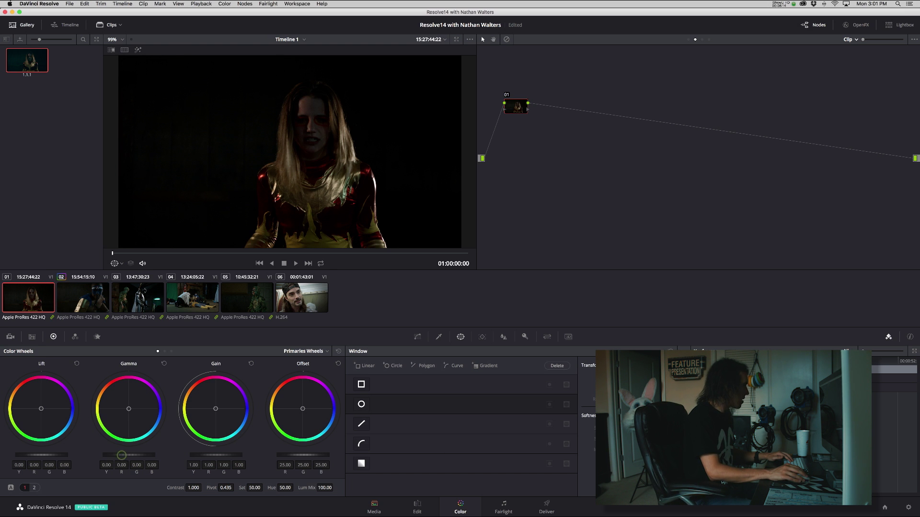
pyautogui.moveTo(122, 455); pyautogui.dragTo(123, 455)
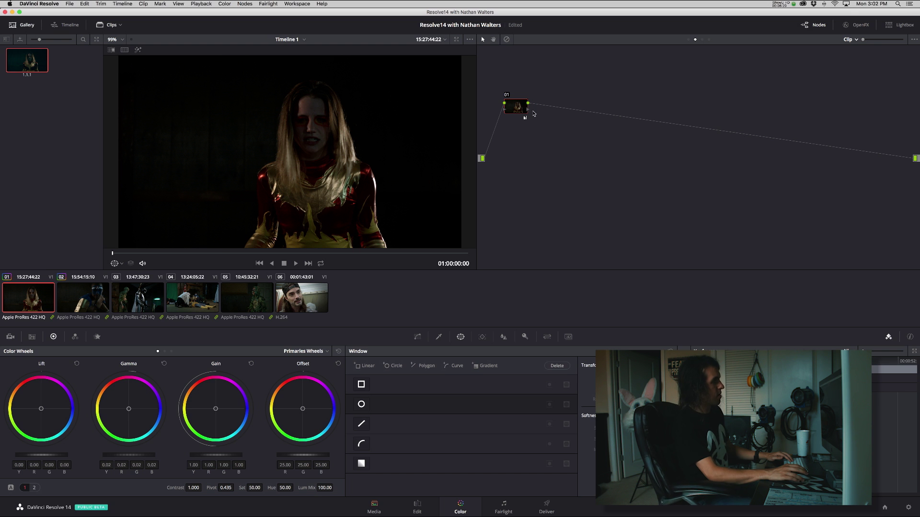
# Compare clips 02 through 05, ending on clip 04 with the node level list shown.
pyautogui.click(97, 303)
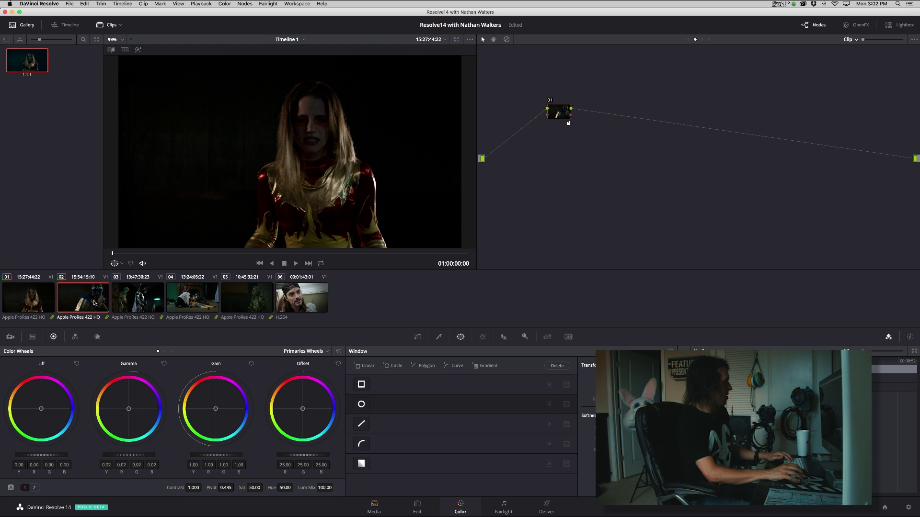
pyautogui.click(140, 302)
pyautogui.click(174, 300)
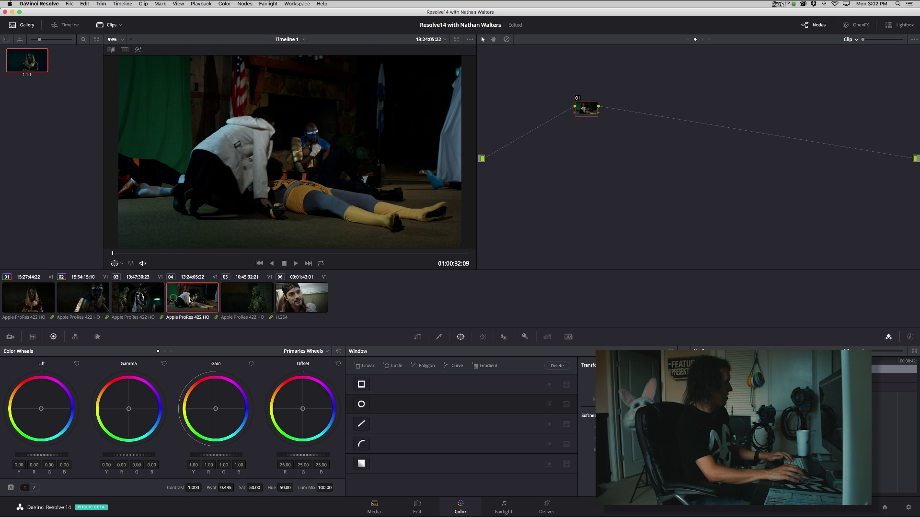
pyautogui.click(252, 301)
pyautogui.click(174, 300)
pyautogui.click(85, 300)
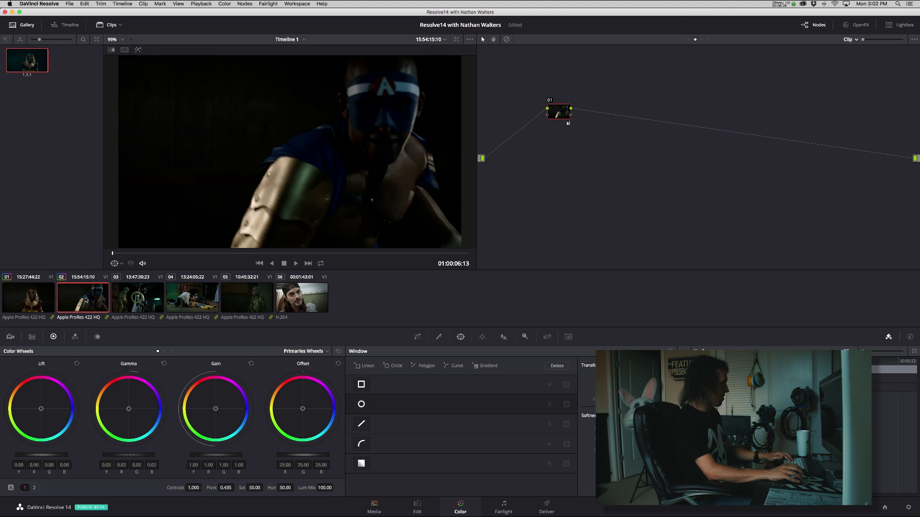
pyautogui.click(43, 301)
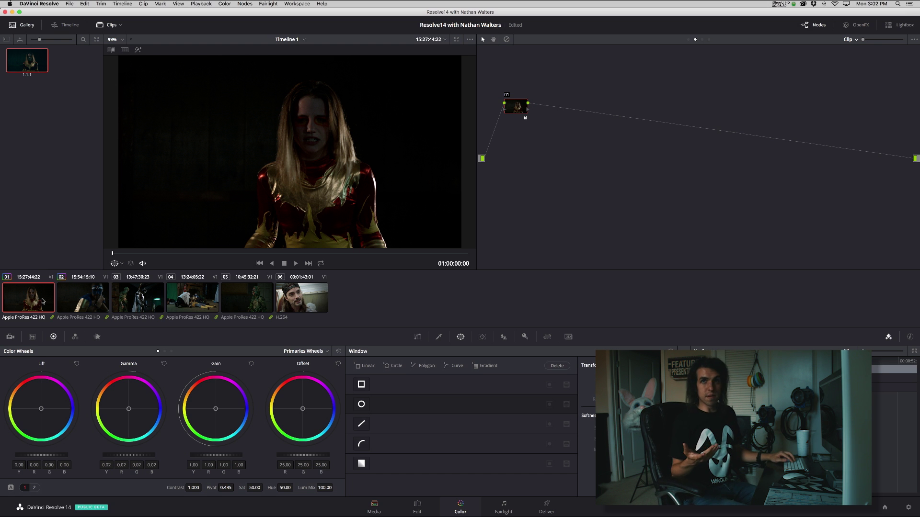
pyautogui.click(180, 295)
pyautogui.click(846, 39)
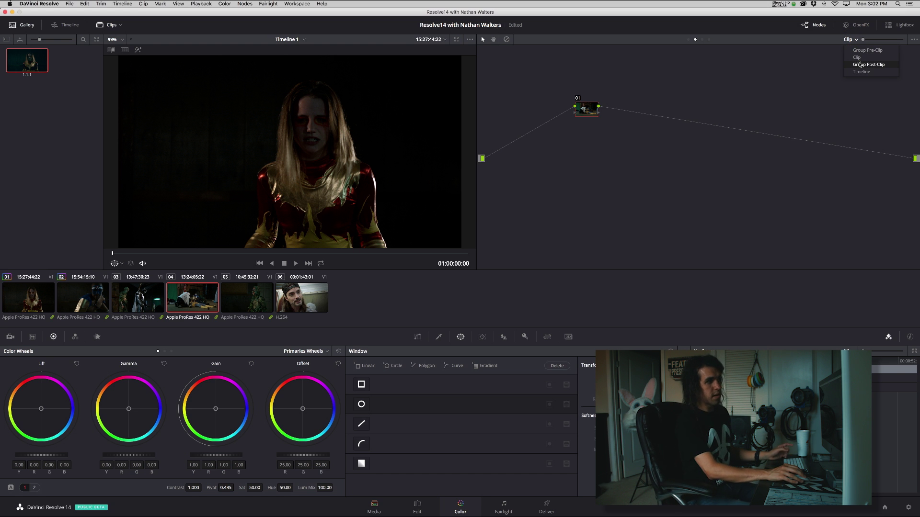
# Show the Group Post-Clip node tree and shift node 01 to the left.
pyautogui.click(860, 64)
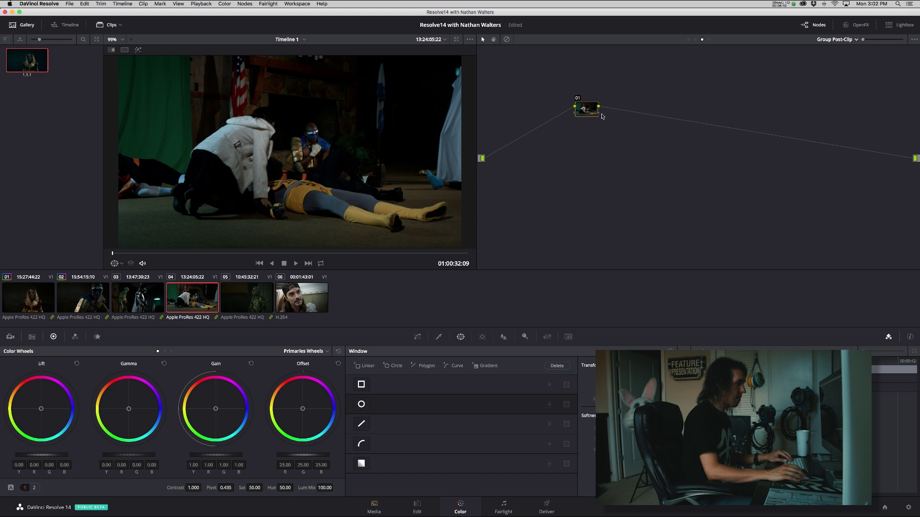
pyautogui.moveTo(593, 113); pyautogui.dragTo(553, 110)
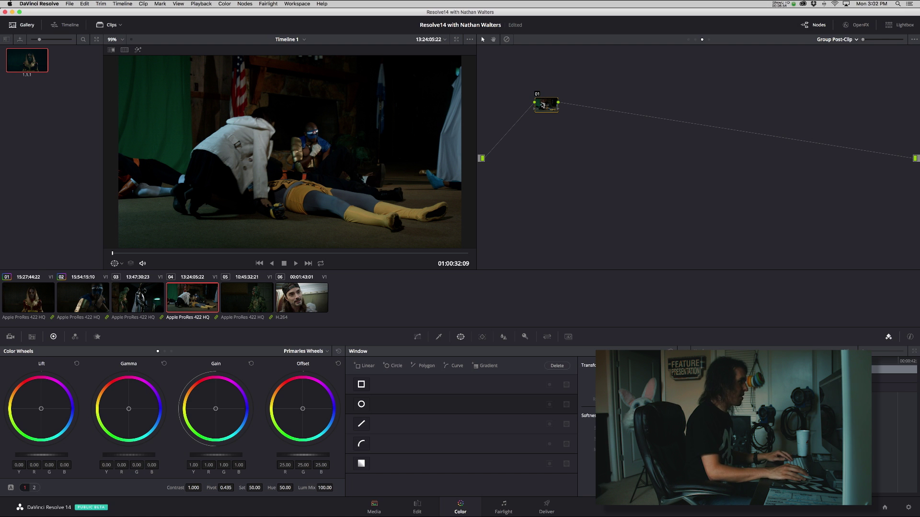
pyautogui.moveTo(542, 104); pyautogui.dragTo(520, 106)
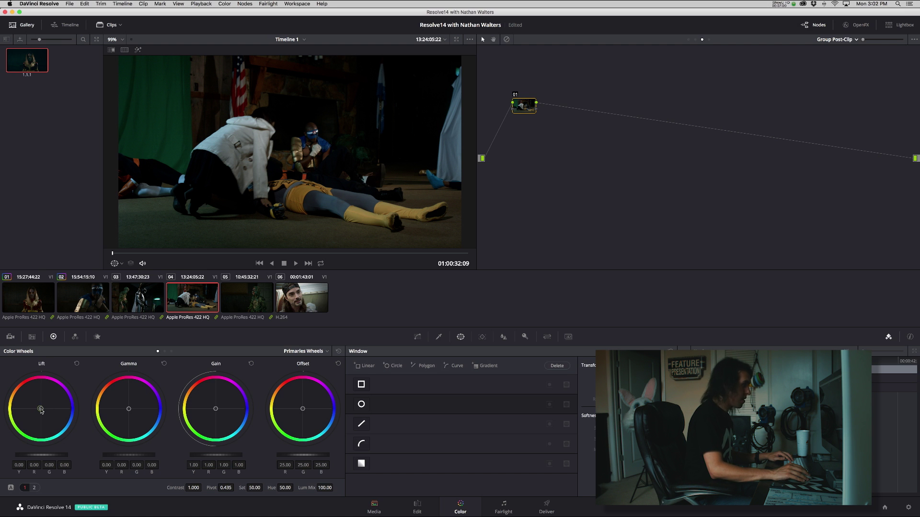
# Nudge the group's Lift, Gamma and Gain toward green, reaching Gain R 0.81, G 1.06, B 0.92.
pyautogui.moveTo(41, 410); pyautogui.dragTo(41, 410)
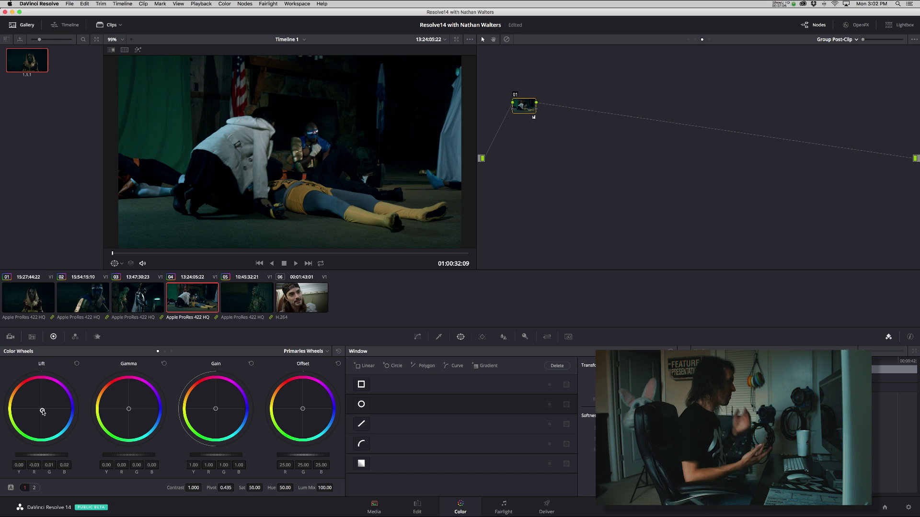
pyautogui.moveTo(42, 411); pyautogui.dragTo(42, 411)
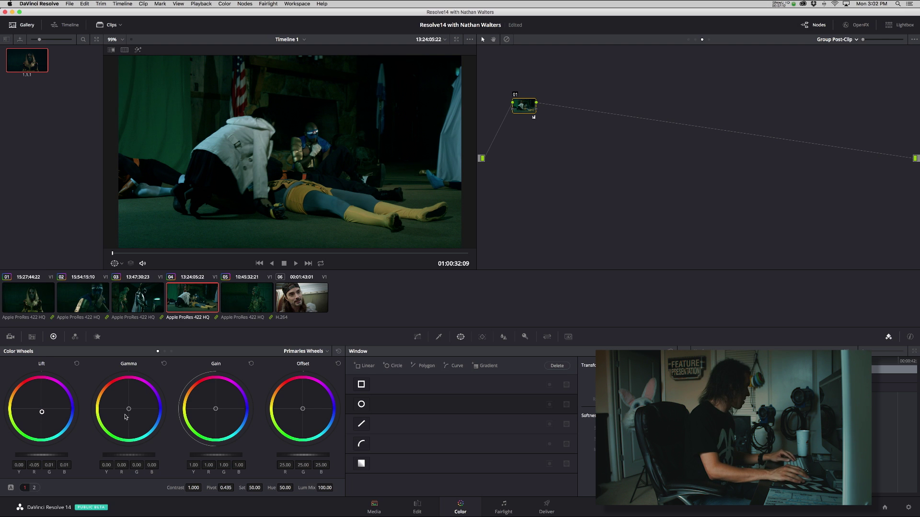
pyautogui.moveTo(125, 417); pyautogui.dragTo(125, 419)
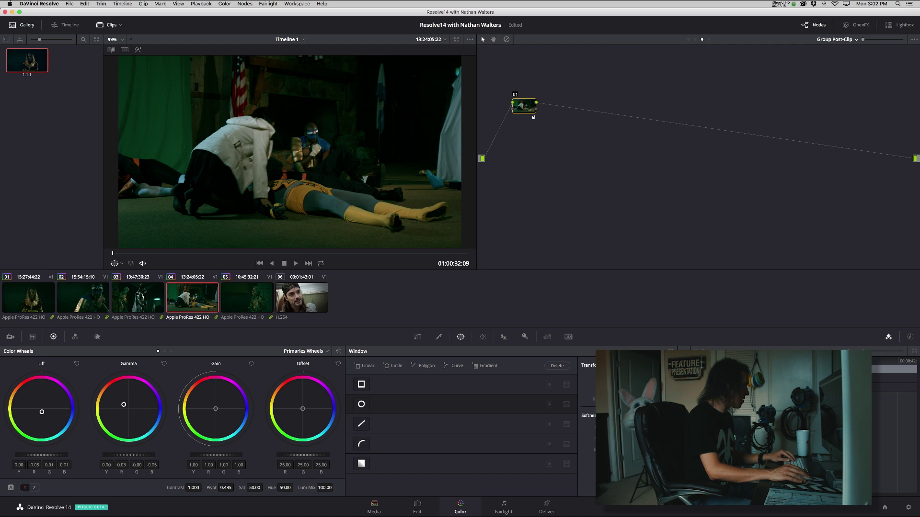
pyautogui.moveTo(124, 404); pyautogui.dragTo(125, 409)
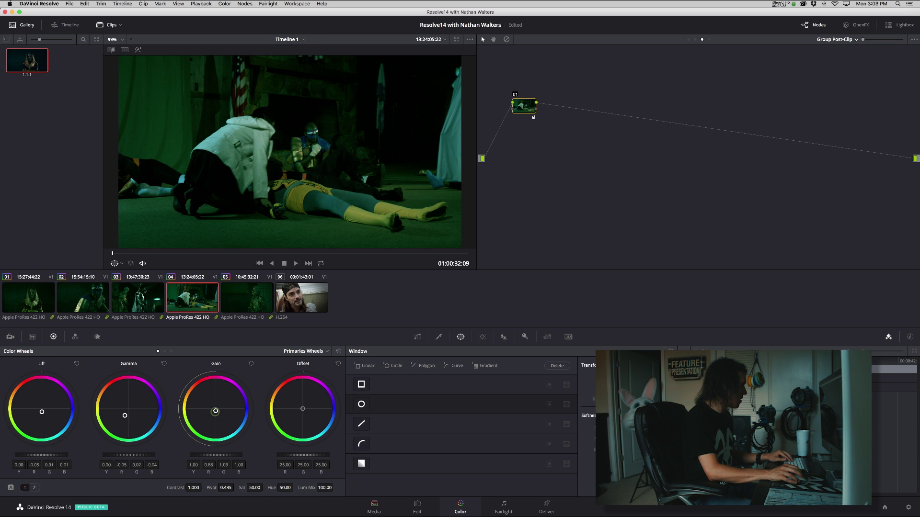
pyautogui.moveTo(215, 411); pyautogui.dragTo(215, 413)
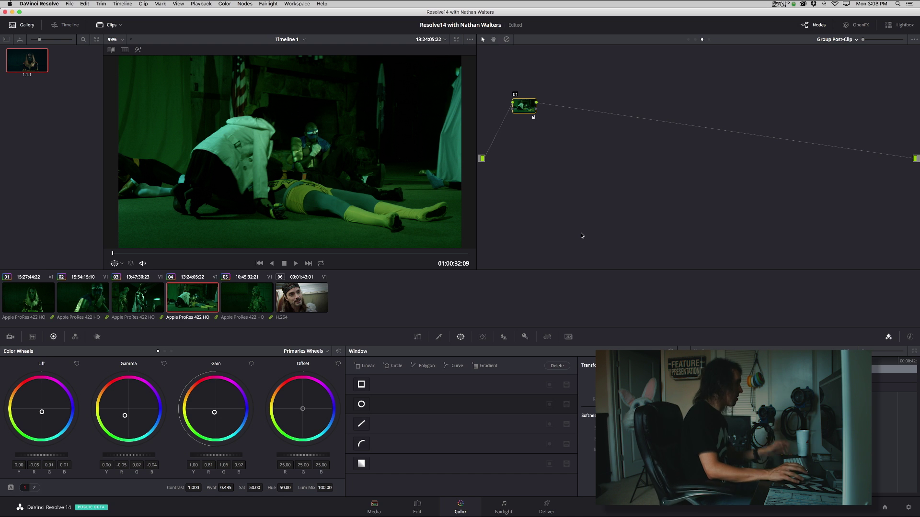
# Compare the green group look on clip 05 against clip 04.
pyautogui.click(258, 300)
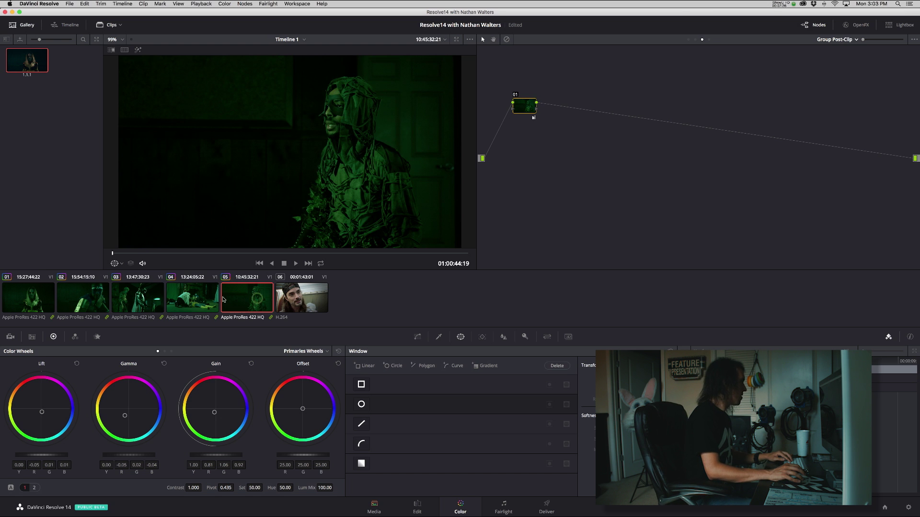
pyautogui.click(200, 298)
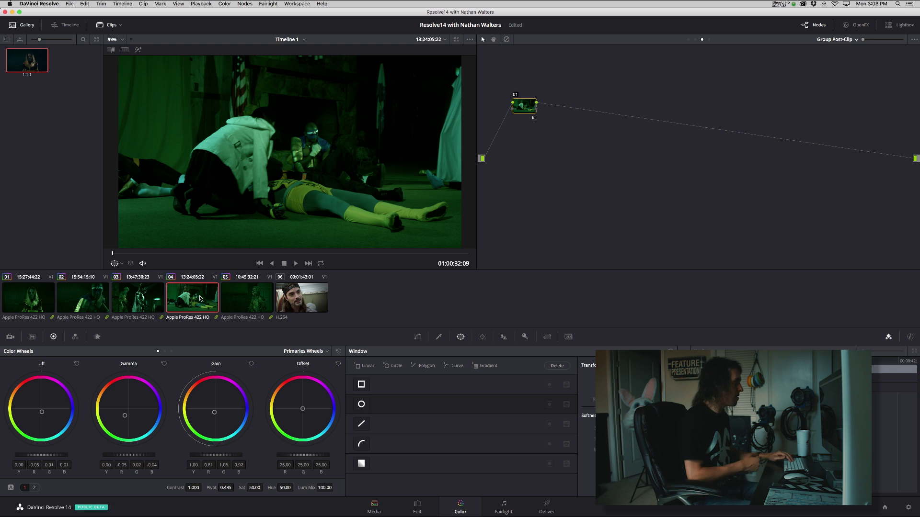
pyautogui.click(236, 295)
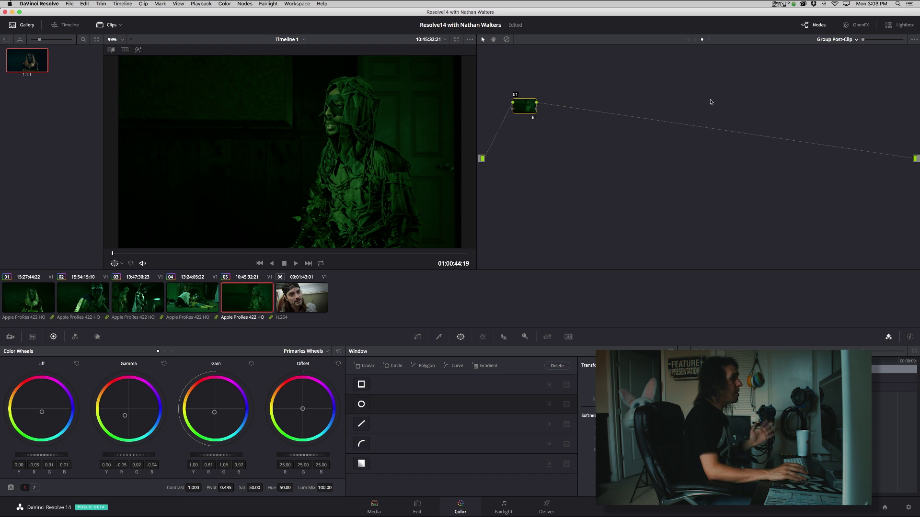
pyautogui.click(207, 296)
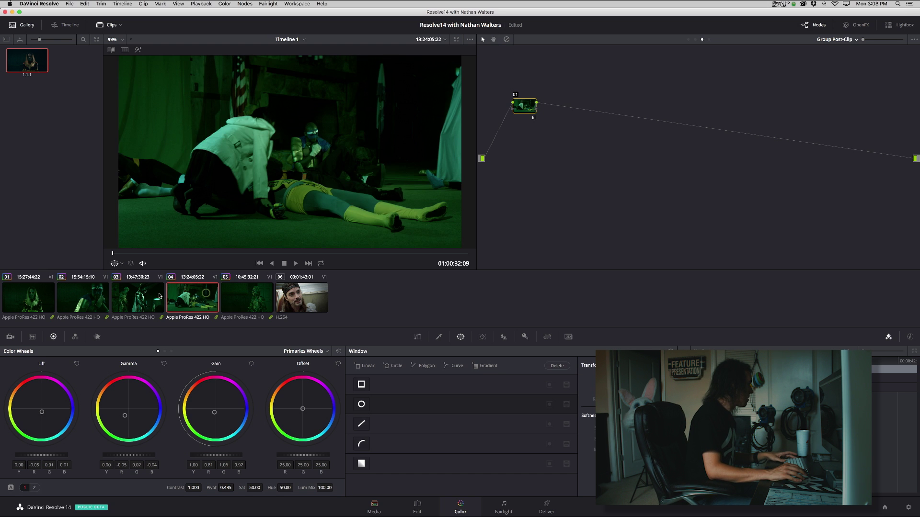
pyautogui.click(138, 297)
pyautogui.click(83, 297)
pyautogui.click(46, 297)
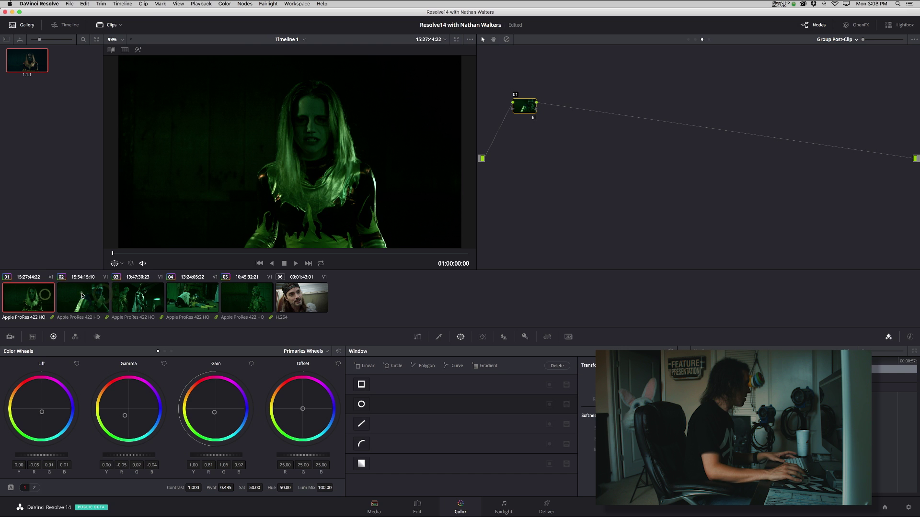
pyautogui.click(102, 294)
pyautogui.click(137, 296)
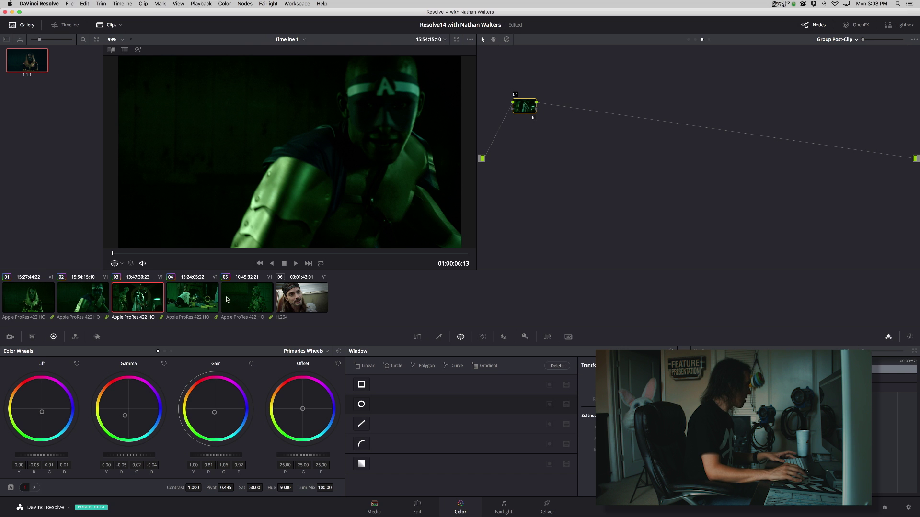
pyautogui.click(207, 301)
pyautogui.click(247, 297)
pyautogui.click(194, 300)
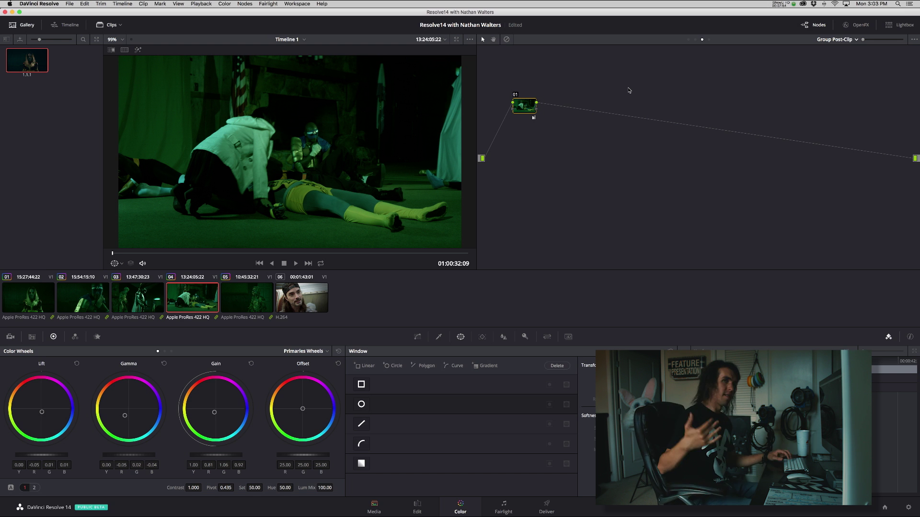
pyautogui.click(838, 40)
# Switch the node graph to Clip level, move to clip 05, and reposition node 01.
pyautogui.click(837, 58)
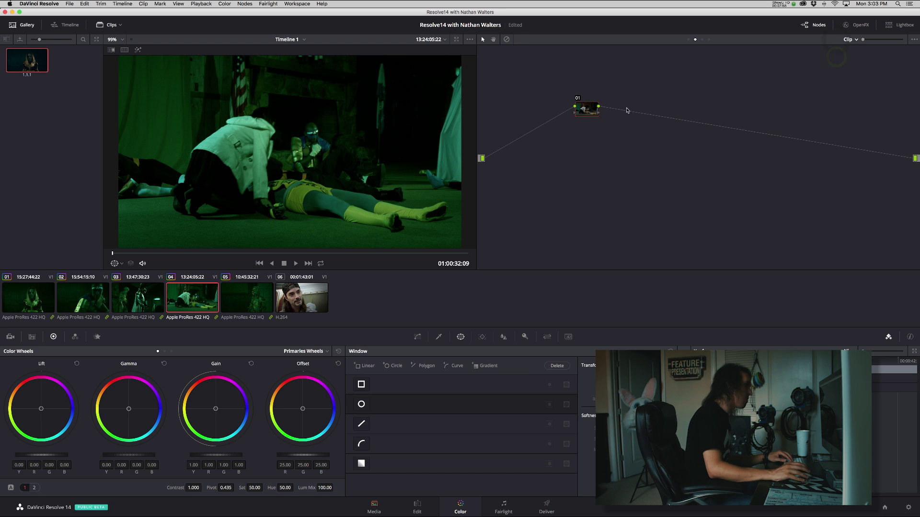
pyautogui.press('Down')
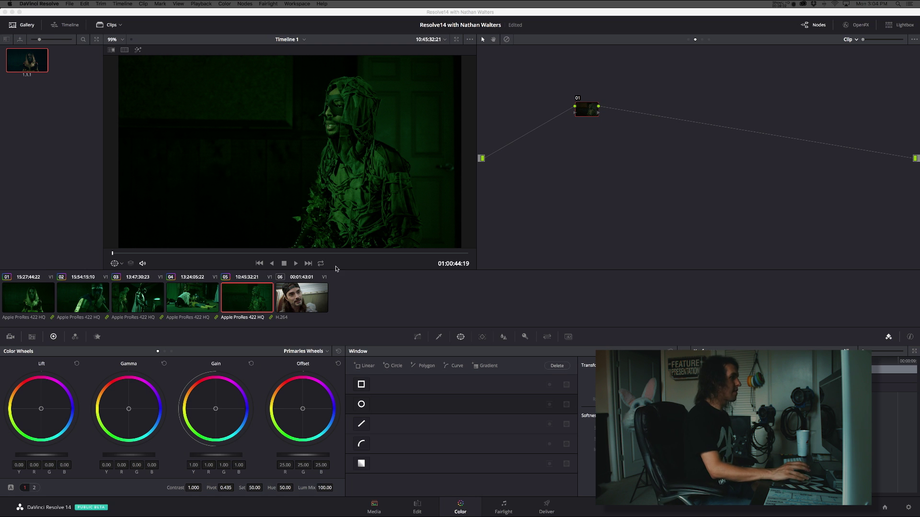
pyautogui.moveTo(598, 110); pyautogui.dragTo(546, 101)
# Check clip 05's Group Pre-Clip nodes, then return to its Clip-level node graph.
pyautogui.click(847, 40)
pyautogui.click(851, 49)
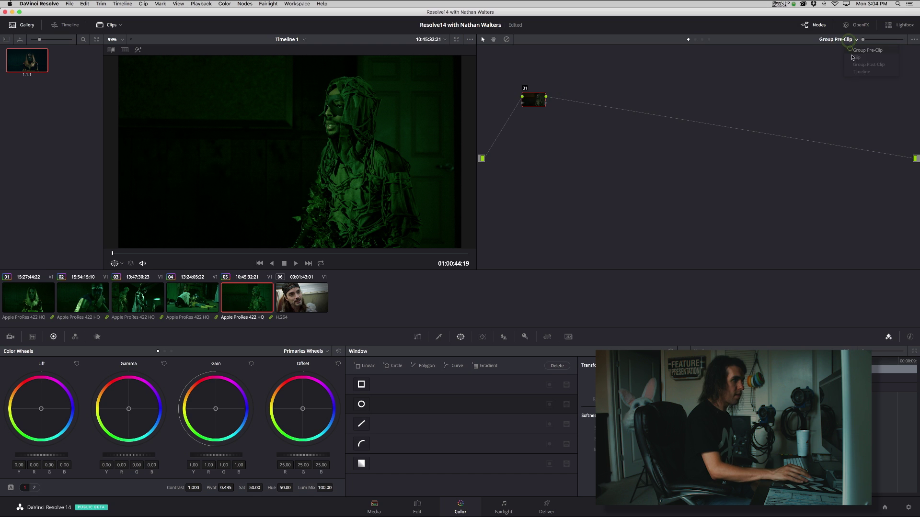
pyautogui.click(848, 40)
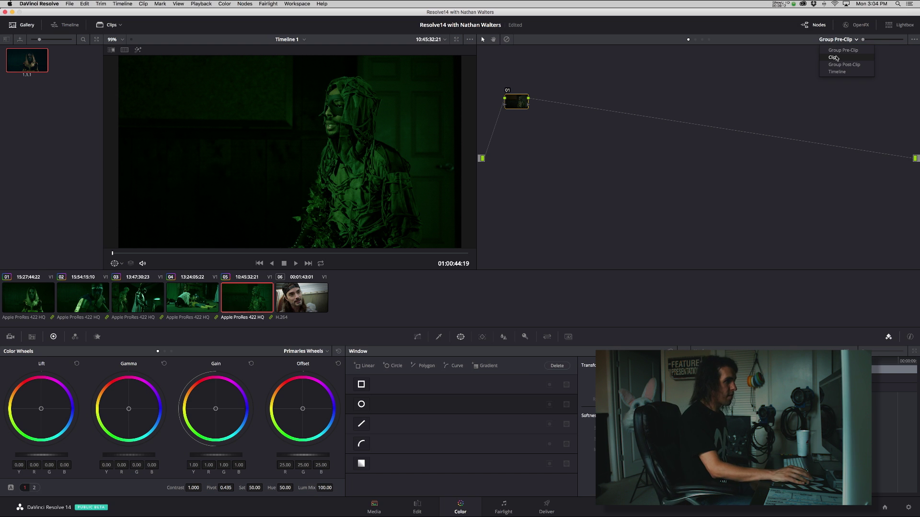
pyautogui.click(835, 56)
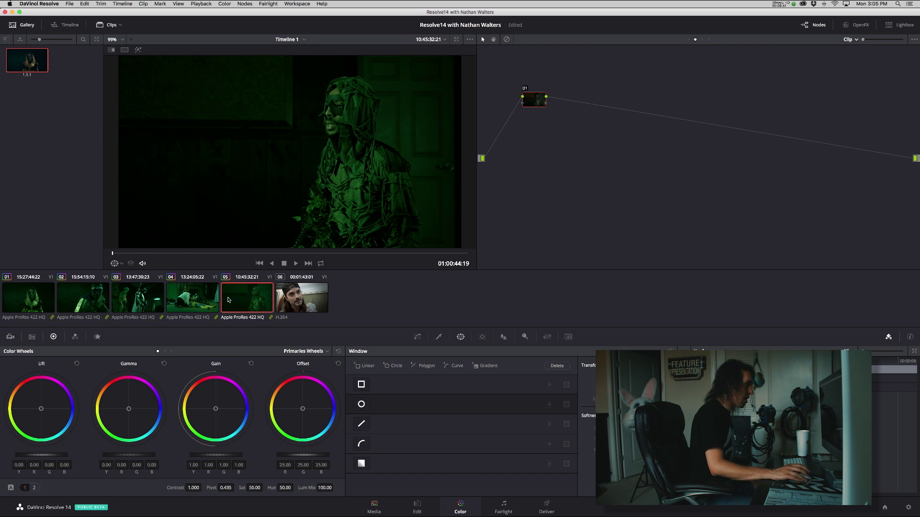
pyautogui.rightClick(229, 300)
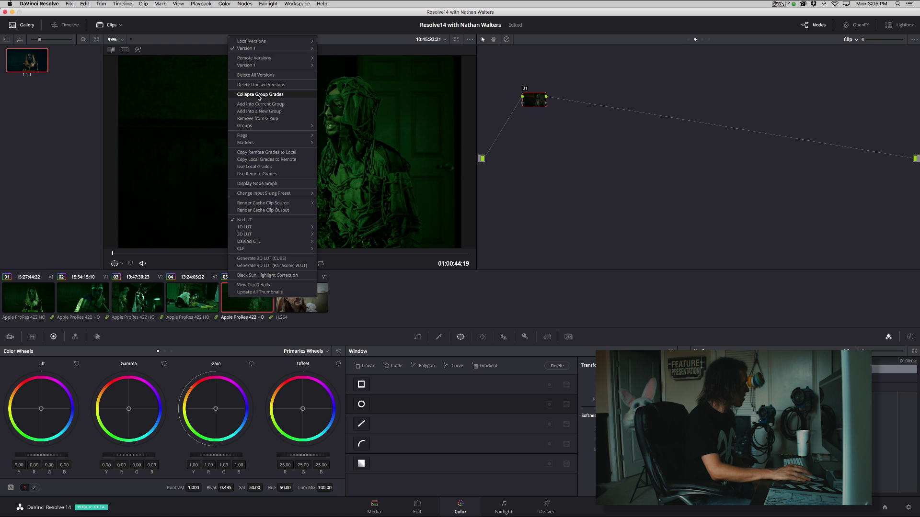
# Collapse Group Grades on clip 05, then inspect pre-clip node 02, post-clip node 03 and node 01.
pyautogui.click(259, 94)
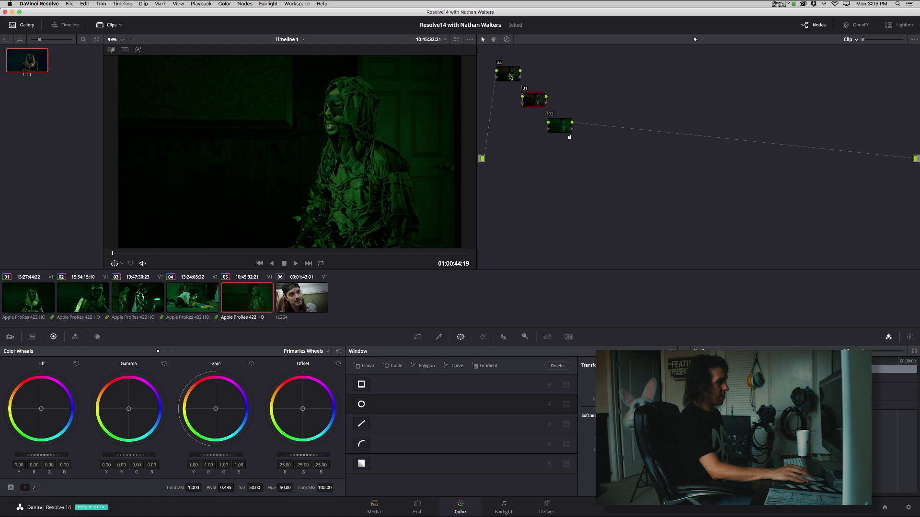
pyautogui.click(511, 76)
pyautogui.click(557, 125)
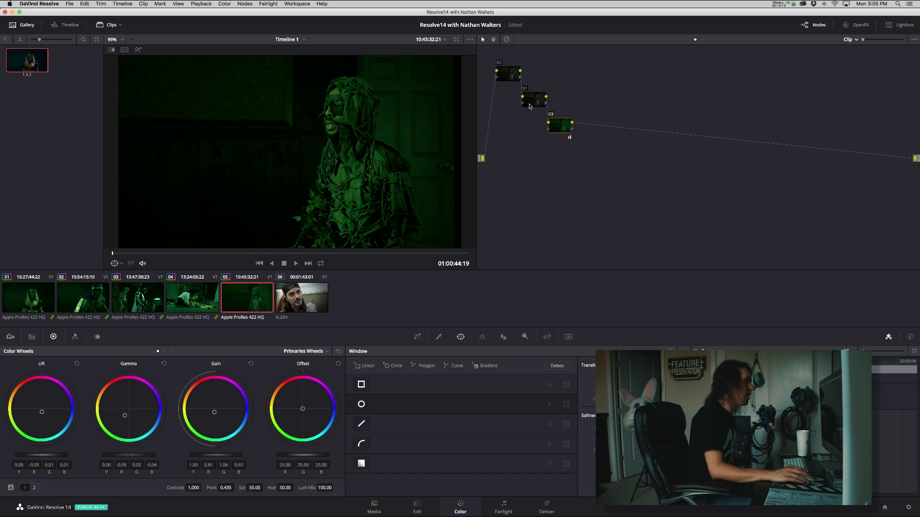
pyautogui.click(530, 106)
pyautogui.rightClick(333, 123)
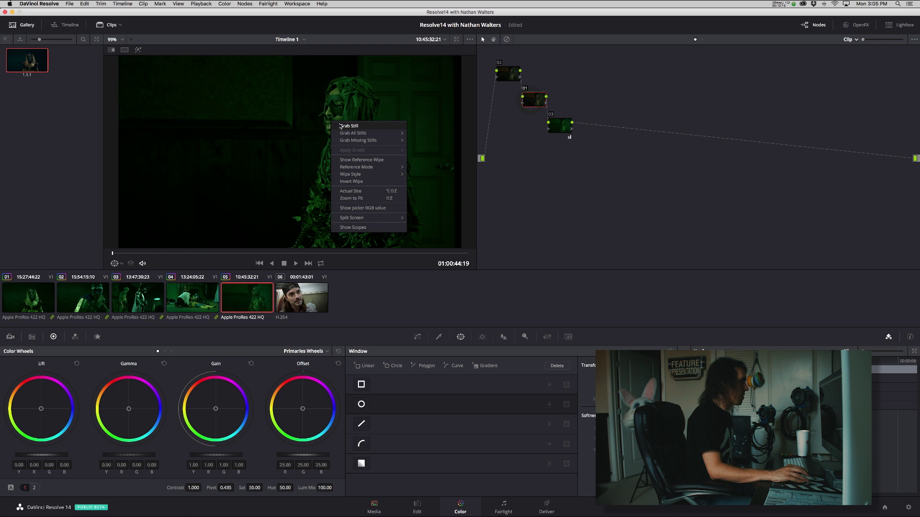
# Grab a still of clip 05's green-graded frame into the Gallery.
pyautogui.click(341, 126)
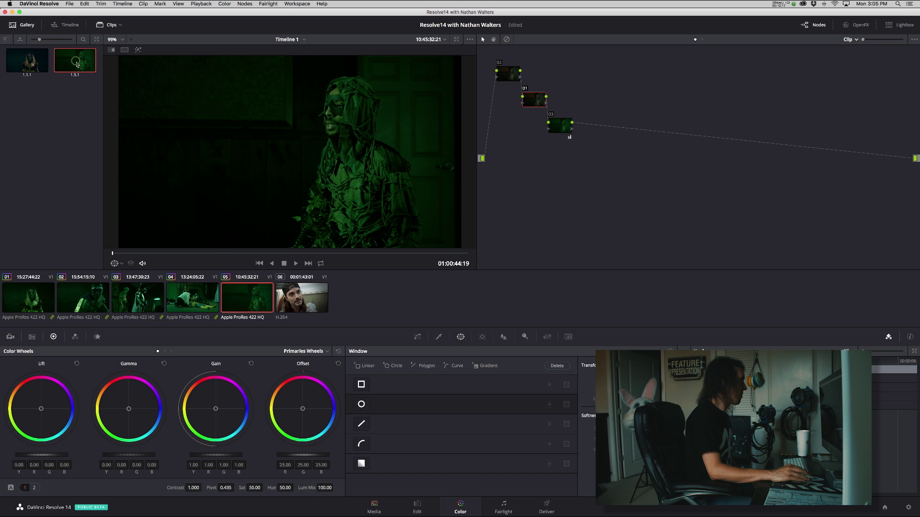